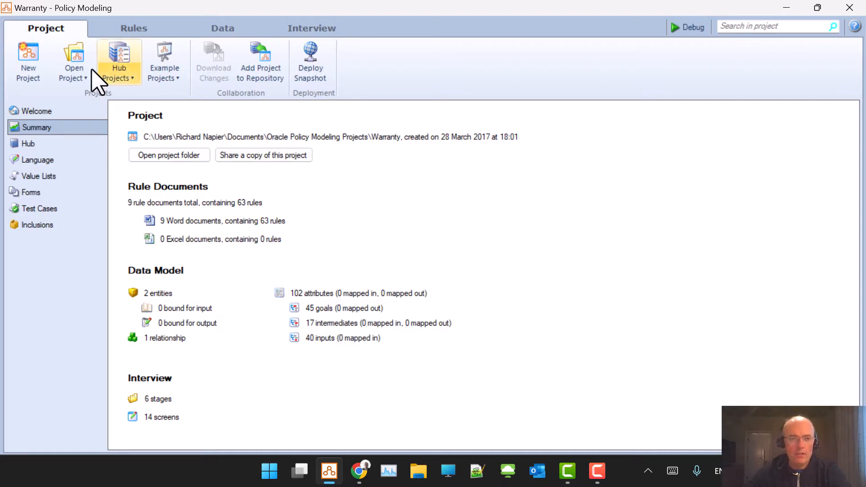
# - Browse the list of example projects down to the Warranty example and read its description and key features
pyautogui.click(184, 72)
pyautogui.scroll(-15, 397, 217)
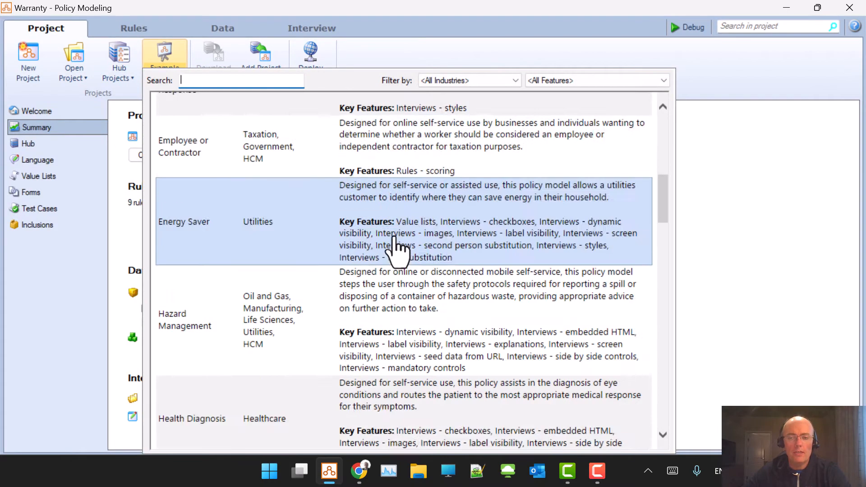
pyautogui.scroll(-1, 392, 221)
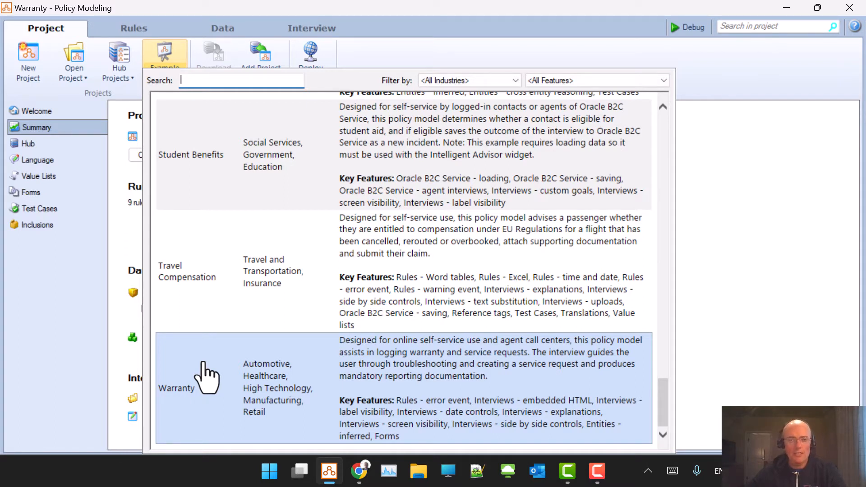
# - Examine the Warranty project's data model by reading through the Global entity's attributes and their roles
pyautogui.click(257, 28)
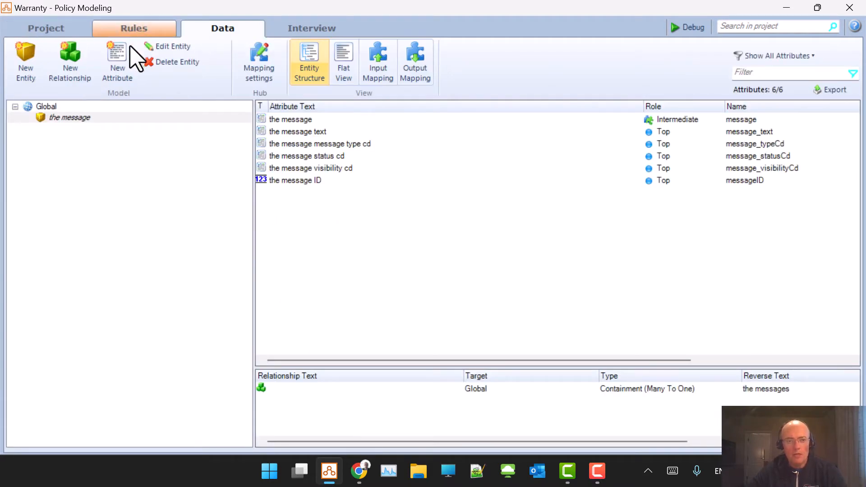
pyautogui.click(49, 107)
pyautogui.scroll(-10, 437, 209)
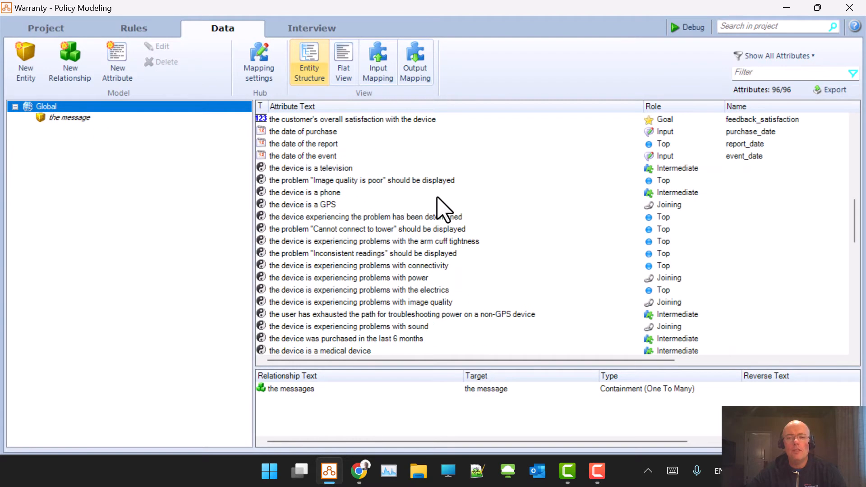
pyautogui.scroll(7, 436, 209)
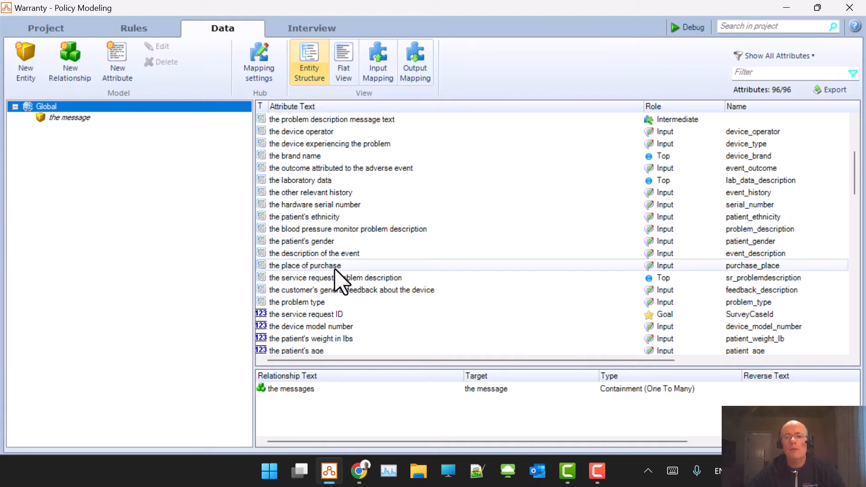
pyautogui.scroll(-2, 336, 271)
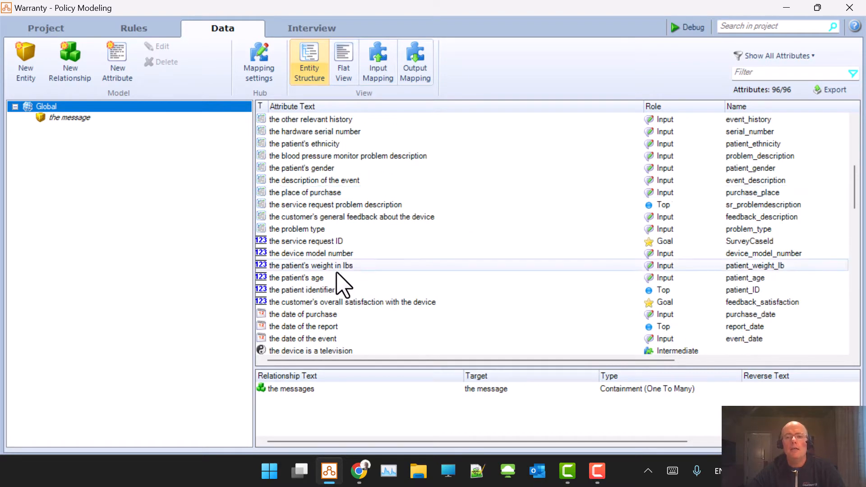
pyautogui.scroll(-3, 334, 261)
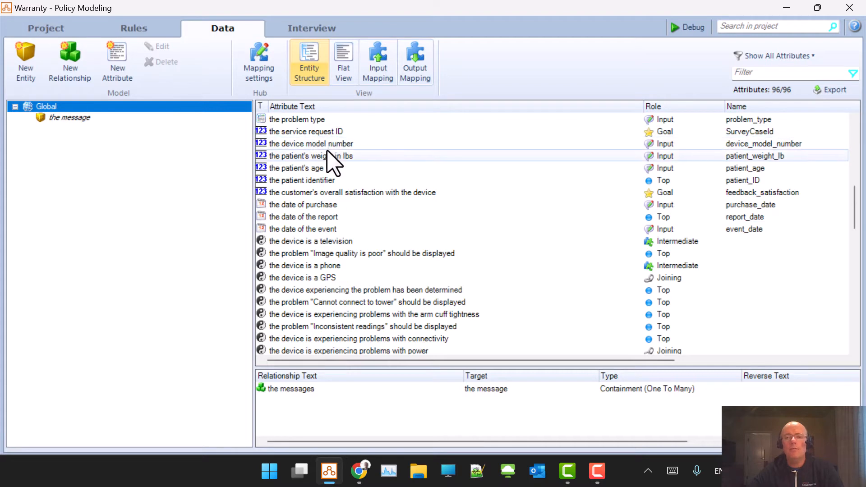
pyautogui.scroll(-2, 361, 253)
pyautogui.scroll(-1, 366, 247)
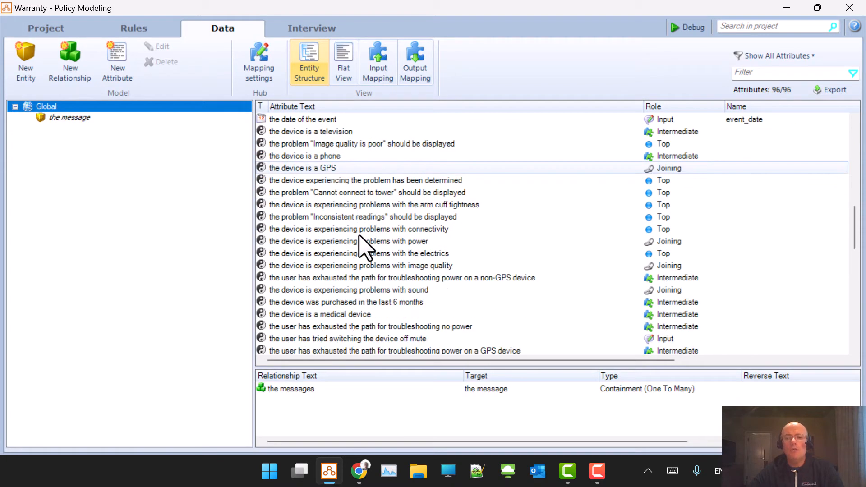
# - Inspect the rule and usage details of the attribute "the device is experiencing problems with connectivity"
pyautogui.click(334, 230)
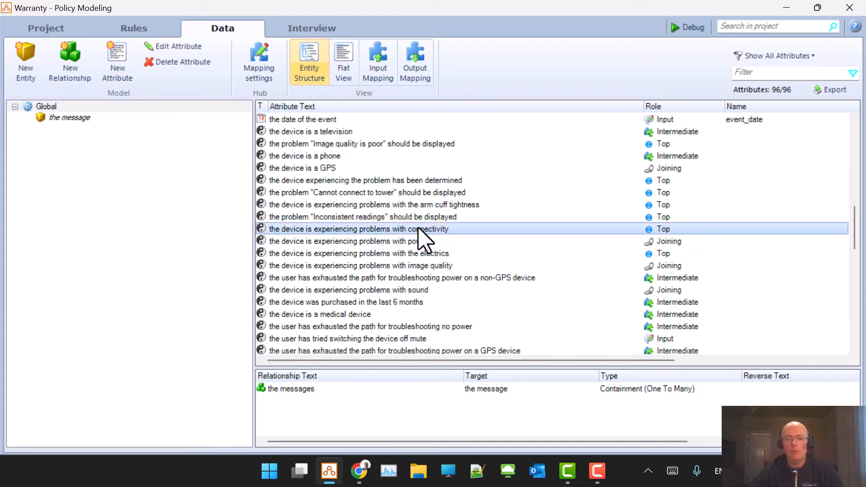
pyautogui.moveTo(418, 228)
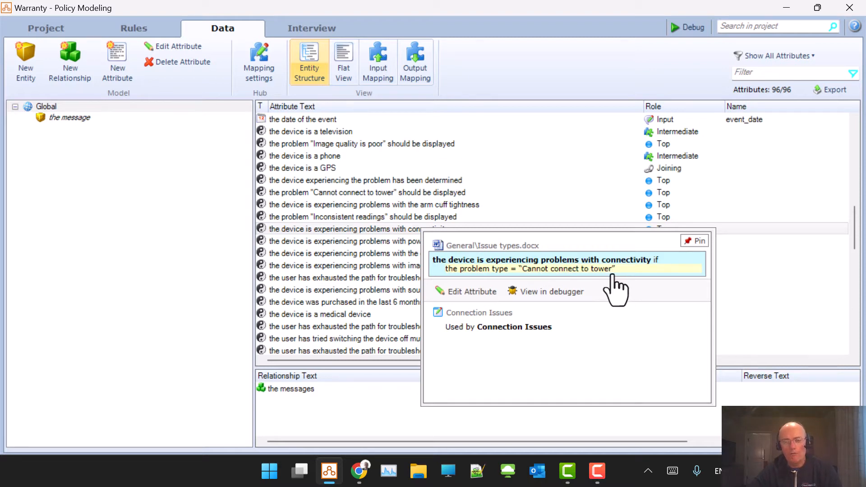
pyautogui.click(367, 229)
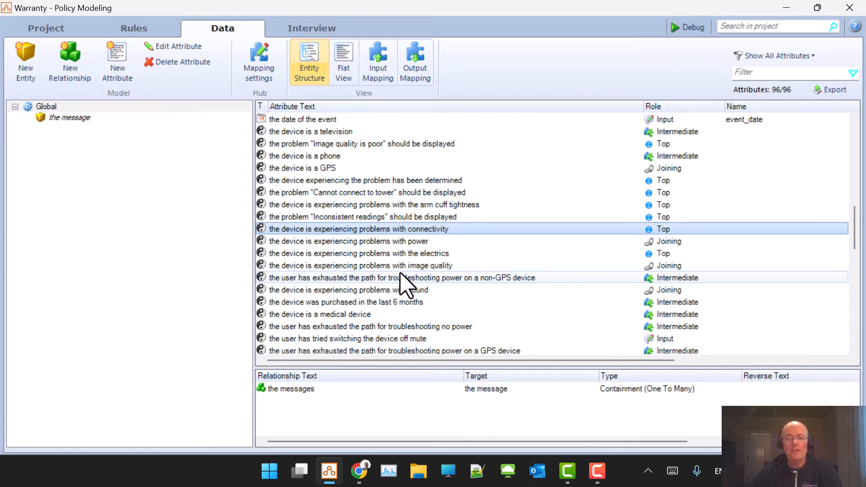
# - Inspect the goals "the issue needs to be reported to the FDA" and "the issue is covered by warranty", plus the remaining Global attributes
pyautogui.scroll(-5, 404, 284)
pyautogui.scroll(-1, 404, 283)
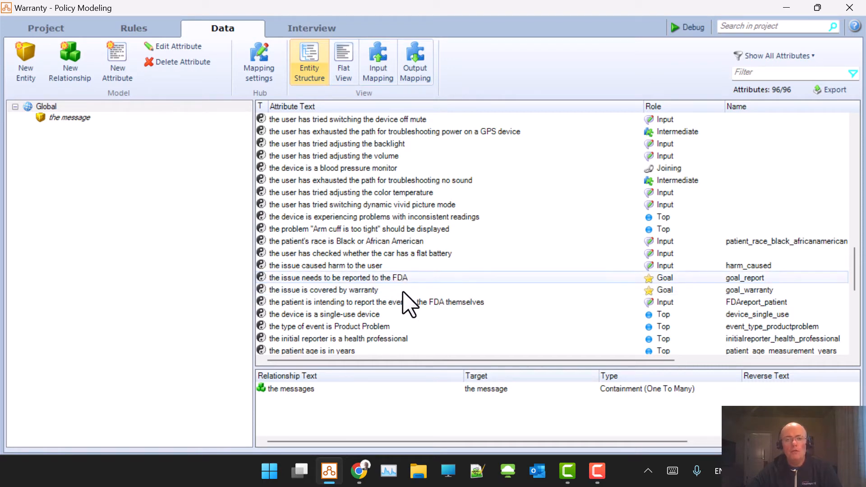
pyautogui.click(402, 276)
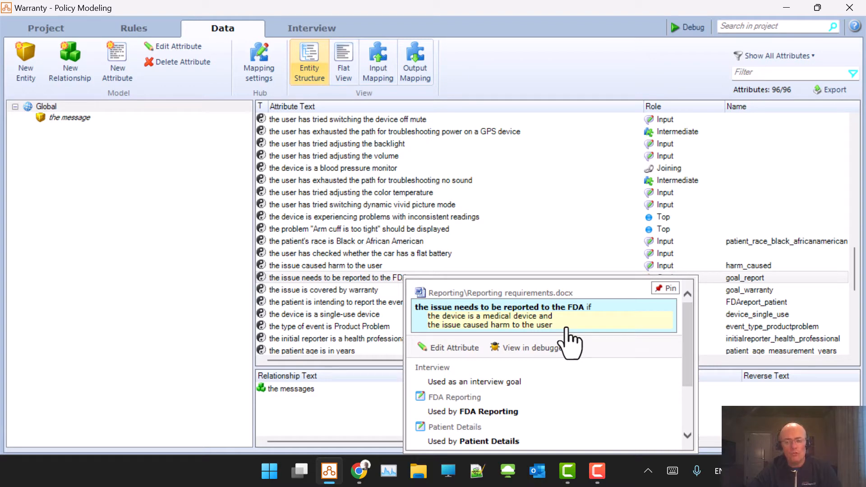
pyautogui.click(353, 291)
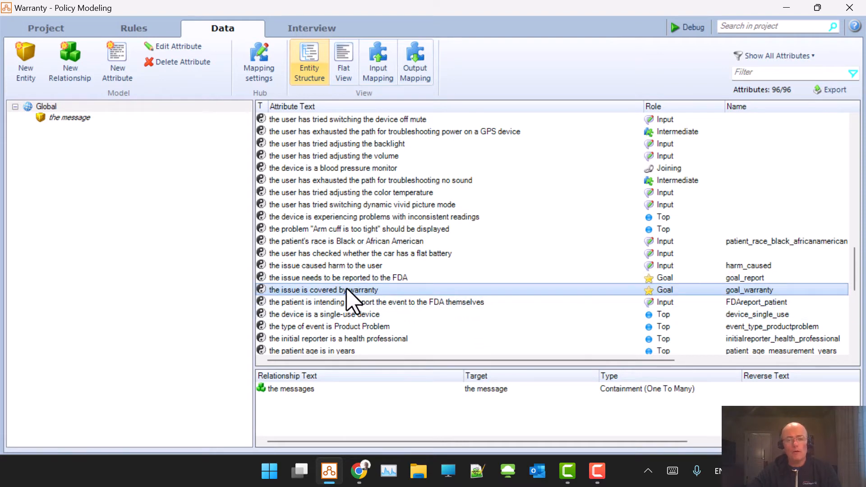
pyautogui.moveTo(349, 288)
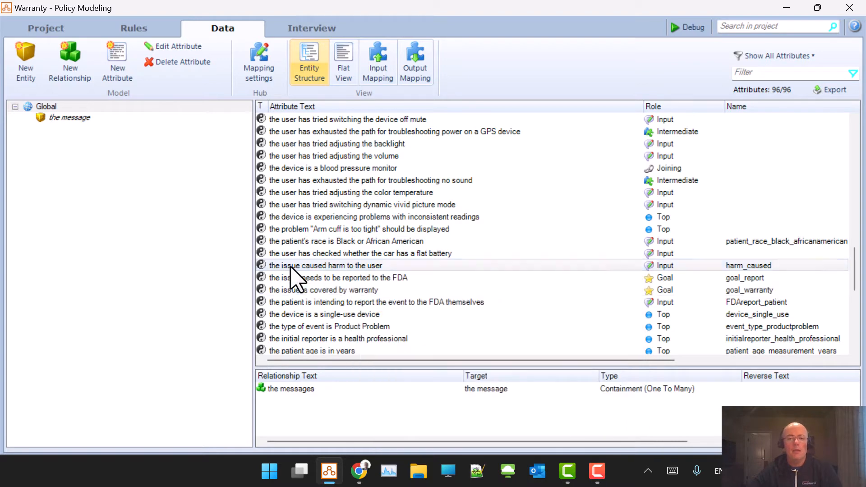
pyautogui.scroll(-6, 301, 270)
pyautogui.scroll(-1, 301, 273)
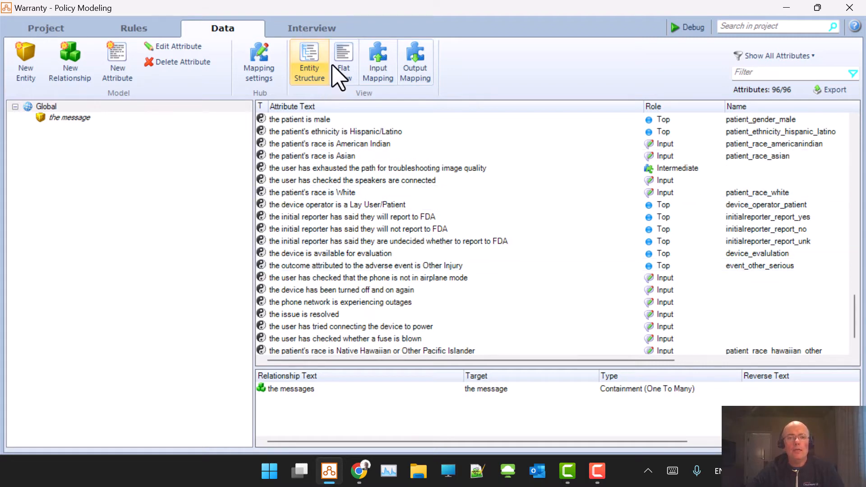
# - Open the rule document Issue types.docx in Word and examine the "The device is a GPS if" rule at a larger zoom
pyautogui.click(149, 36)
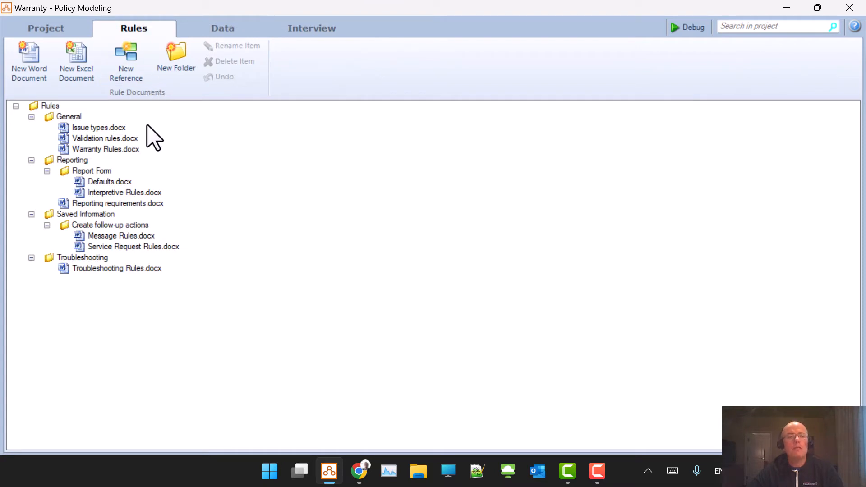
pyautogui.click(93, 129)
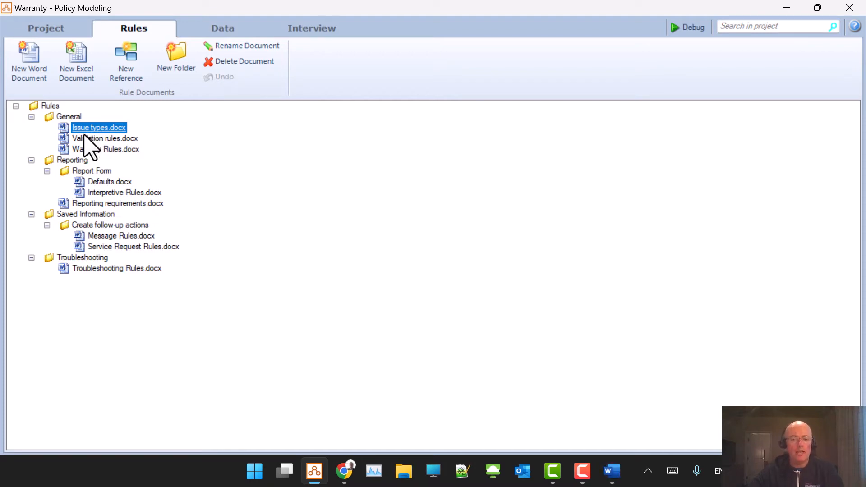
pyautogui.click(613, 480)
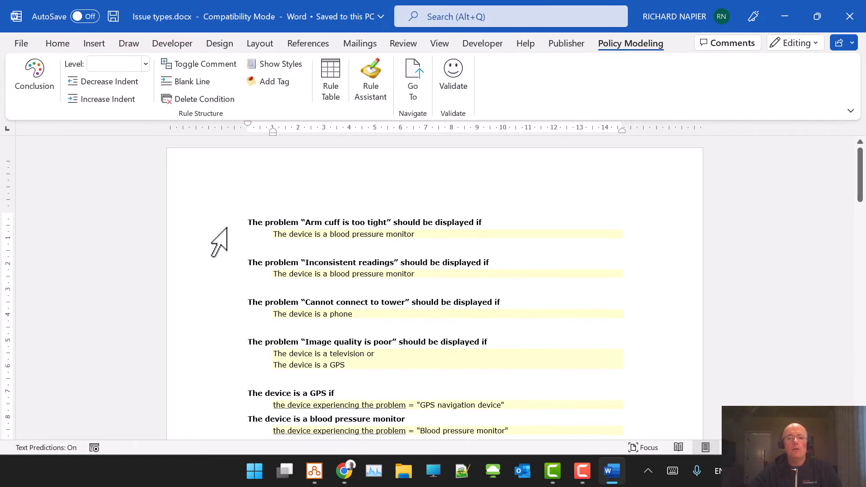
pyautogui.scroll(-2, 200, 260)
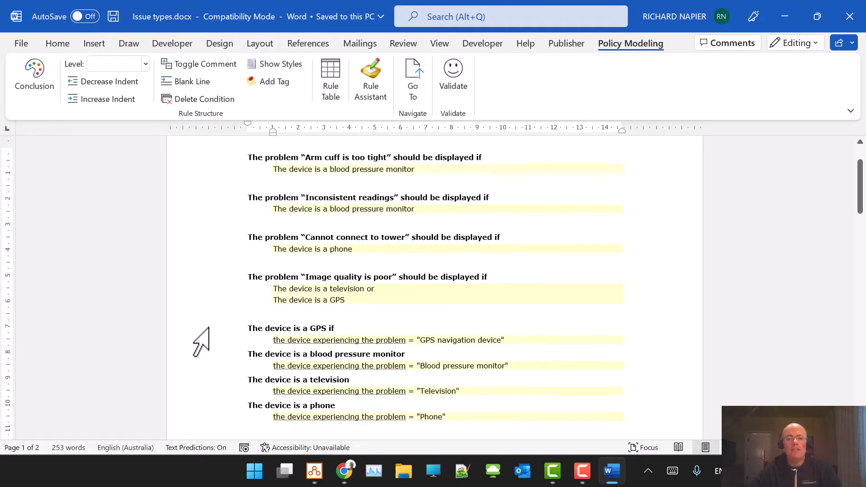
pyautogui.moveTo(217, 330); pyautogui.dragTo(209, 339)
pyautogui.keyDown('ctrl'); pyautogui.scroll(1, 257, 329); pyautogui.keyUp('ctrl')
pyautogui.keyDown('ctrl'); pyautogui.scroll(2, 324, 305); pyautogui.keyUp('ctrl')
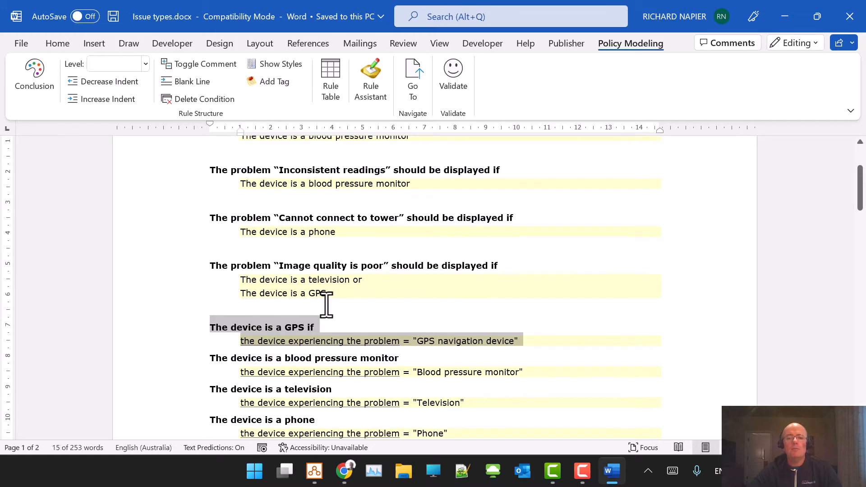
pyautogui.click(547, 347)
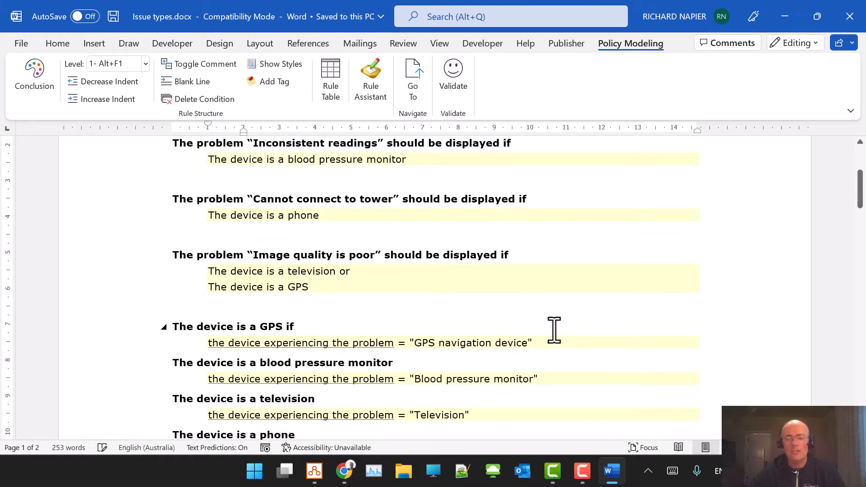
# - Review the blood pressure monitor display rules and the rest of Issue types.docx, and close the document
pyautogui.scroll(3, 554, 330)
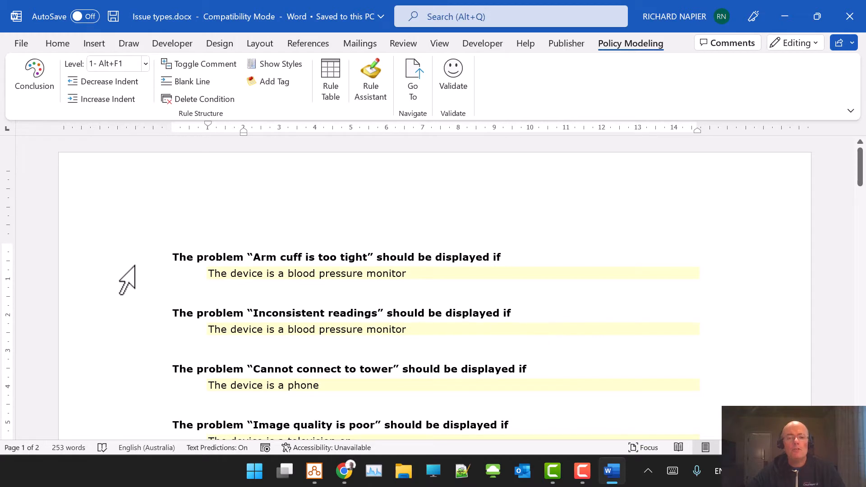
pyautogui.moveTo(139, 276); pyautogui.dragTo(138, 330)
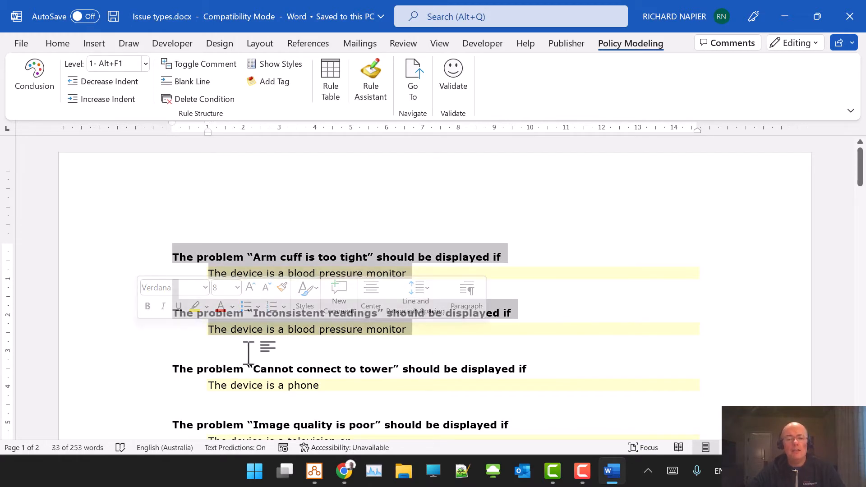
pyautogui.click(414, 344)
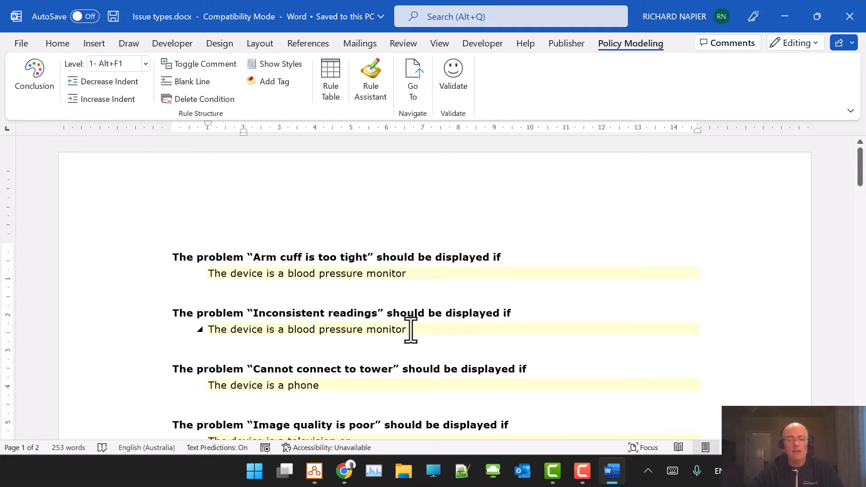
pyautogui.scroll(-2, 410, 330)
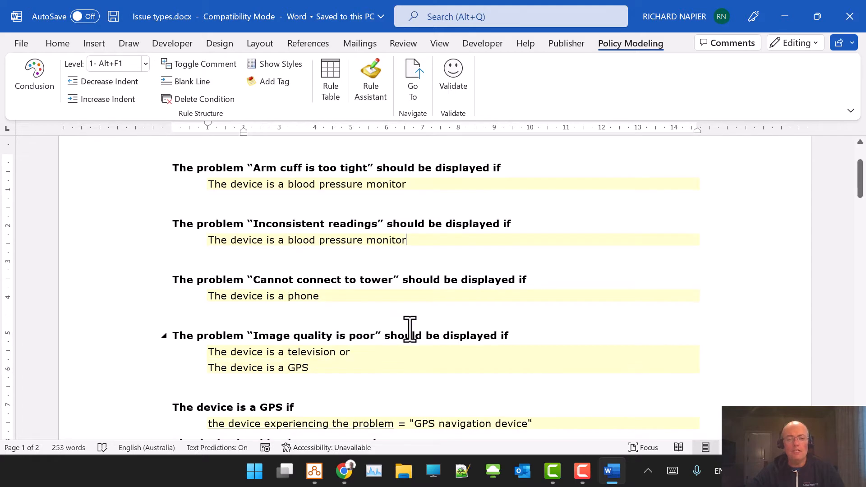
pyautogui.scroll(-10, 410, 329)
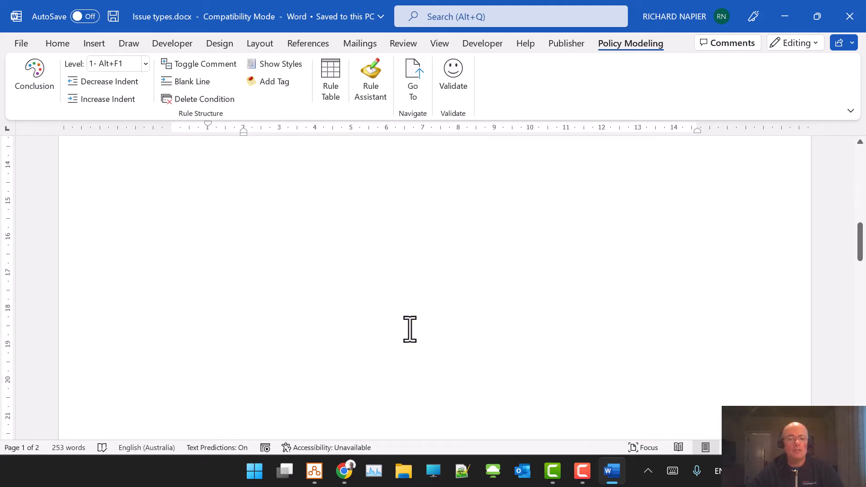
pyautogui.scroll(-10, 410, 330)
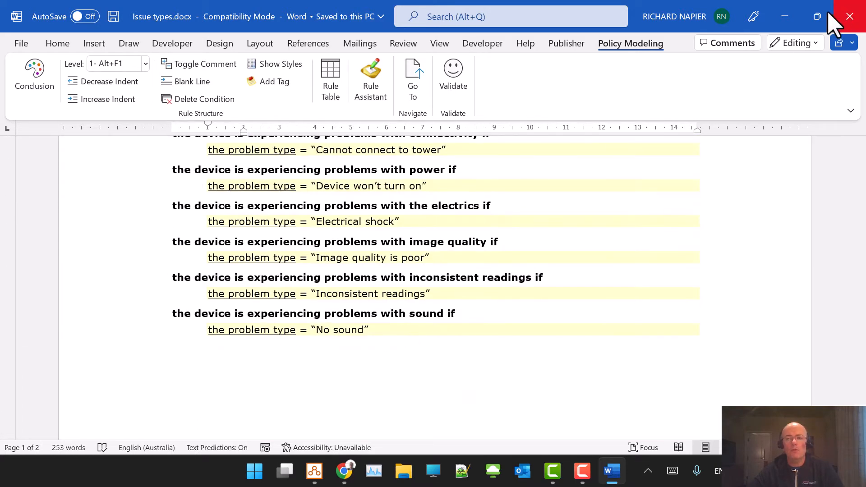
pyautogui.click(851, 17)
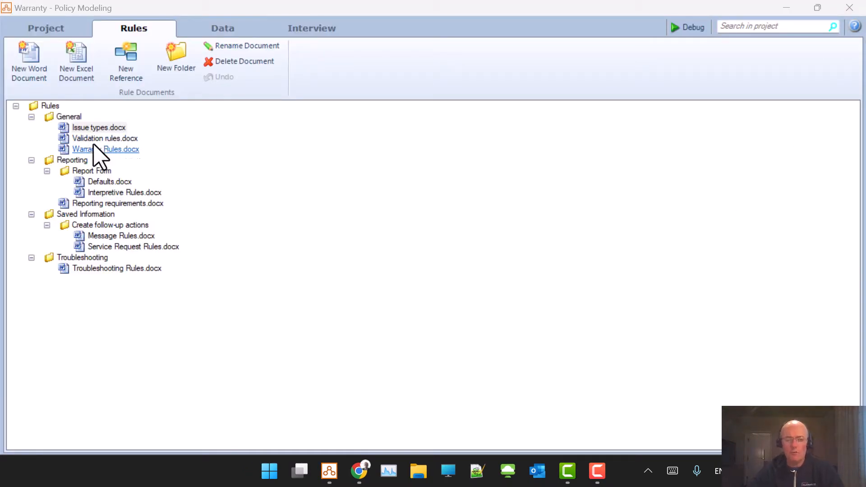
# - Open Warranty Rules.docx in Word, read its warranty coverage and purchase date rules, and close the document
pyautogui.click(109, 150)
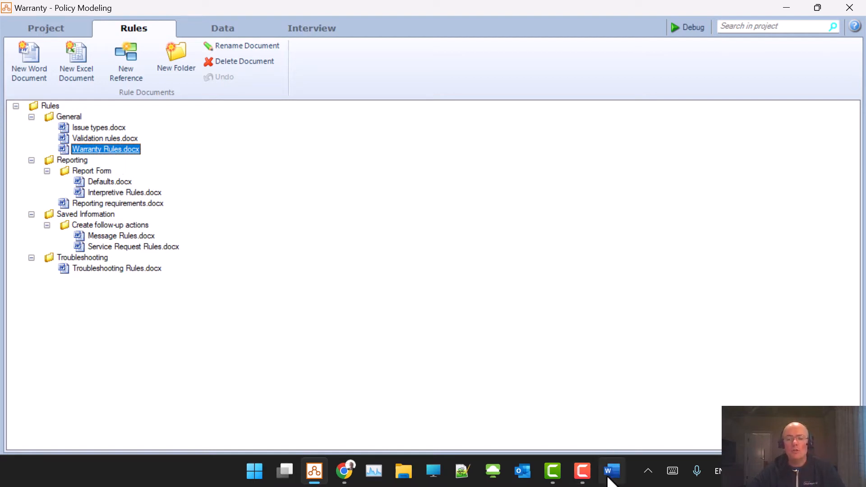
pyautogui.moveTo(608, 479)
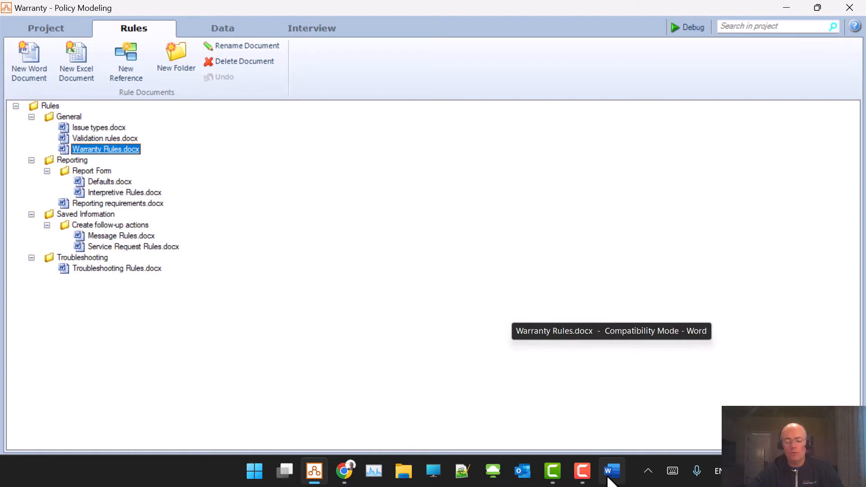
pyautogui.click(611, 480)
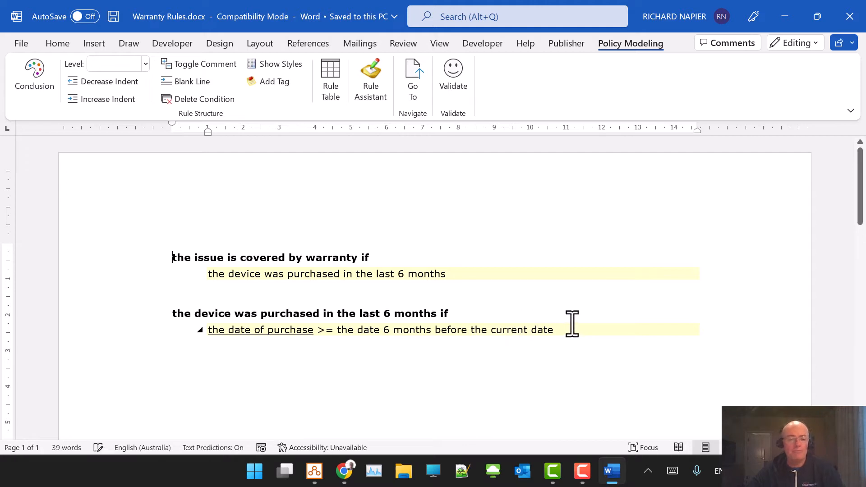
pyautogui.click(842, 19)
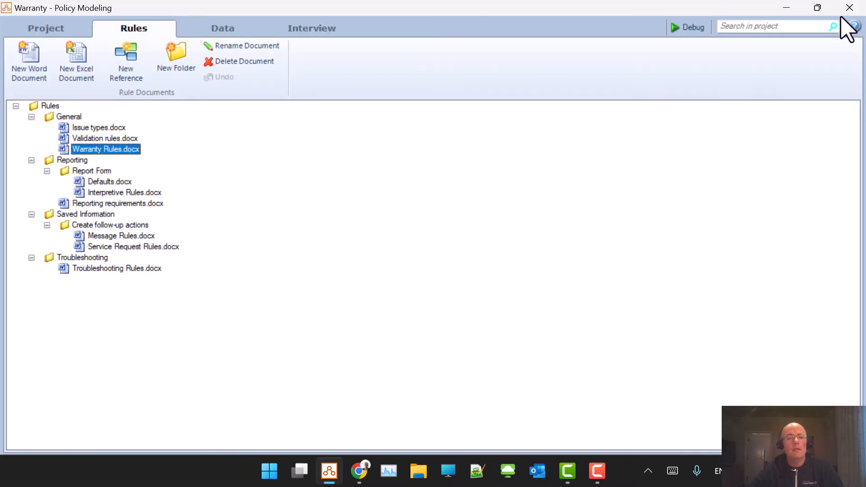
# - Open Interpretive Rules.docx in Word and review its gender, operator knowledge and FDA reporting rules
pyautogui.click(136, 194)
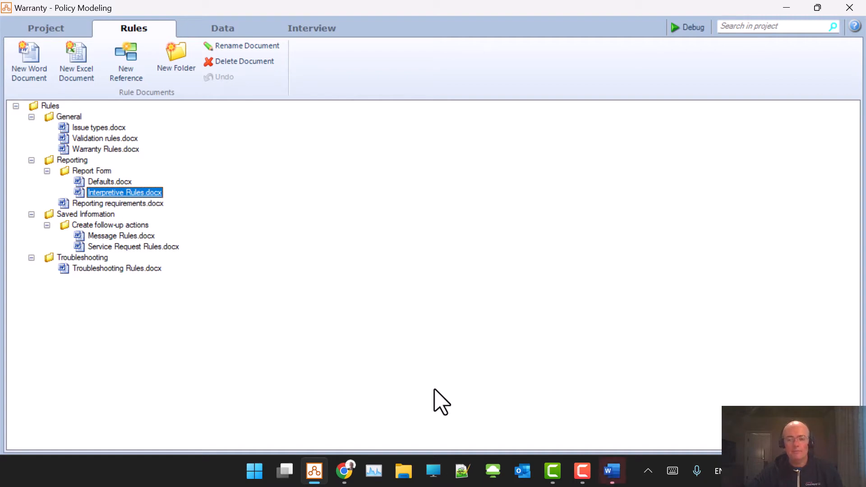
pyautogui.scroll(-2, 551, 271)
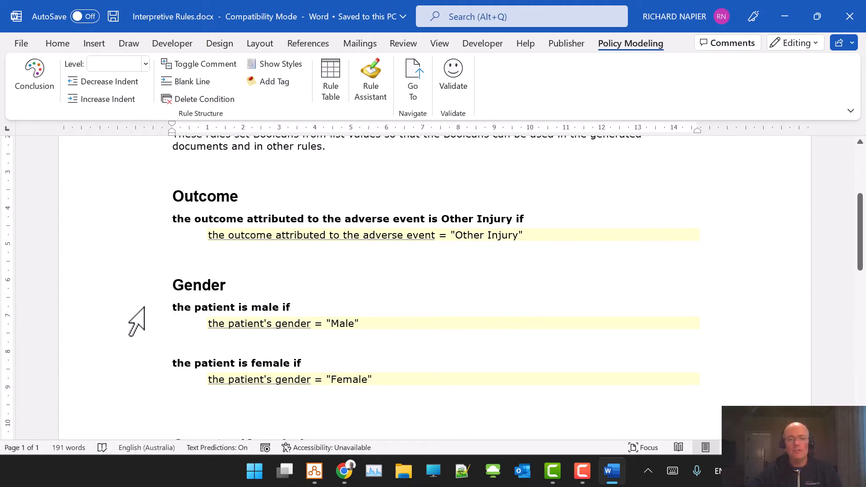
pyautogui.click(131, 309)
pyautogui.click(120, 362)
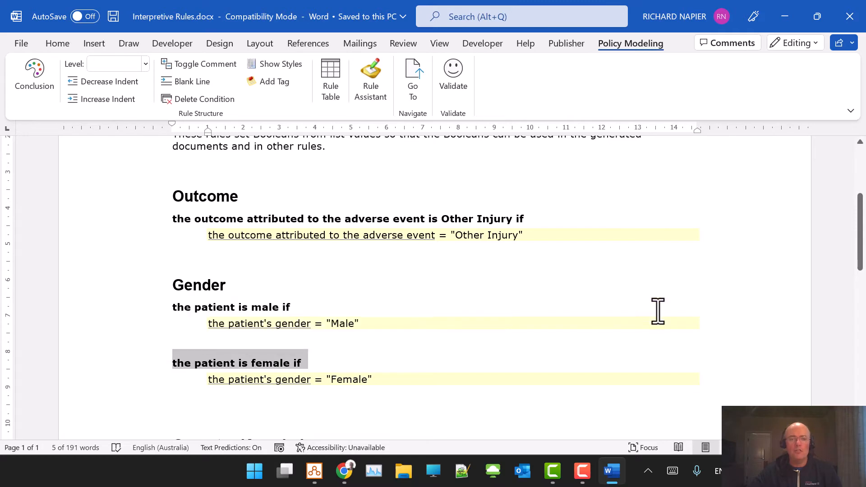
pyautogui.scroll(-5, 658, 308)
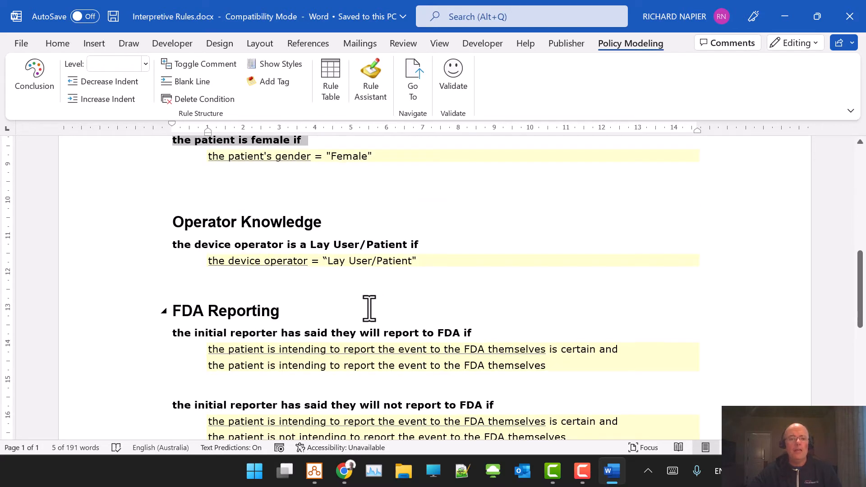
pyautogui.click(111, 333)
pyautogui.scroll(-5, 143, 340)
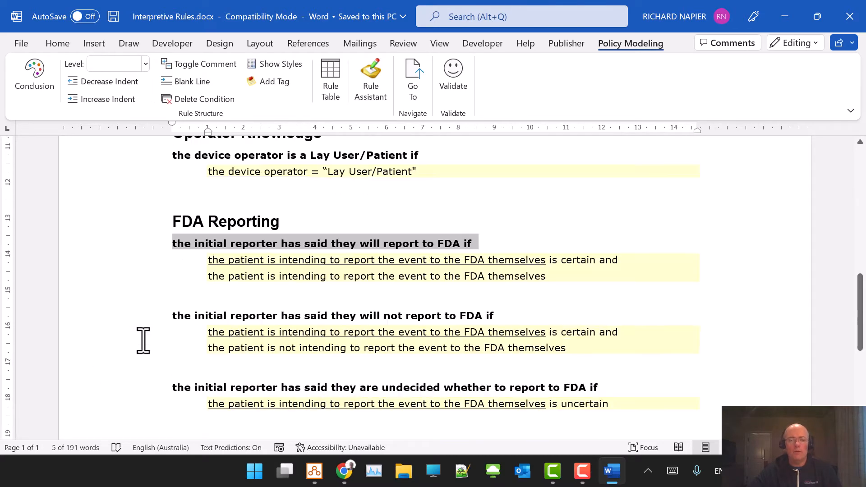
pyautogui.scroll(-4, 667, 255)
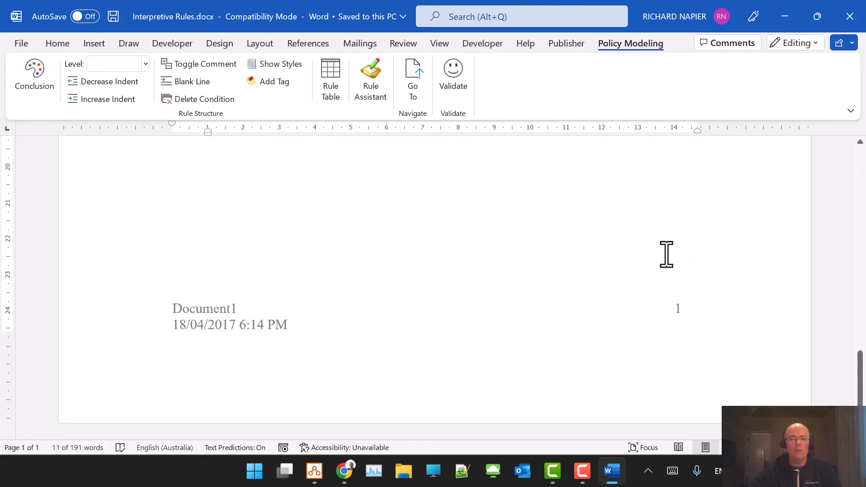
# - Examine the conditions of the rule "the initial reporter has said they will not report to FDA if", and close the document
pyautogui.scroll(4, 667, 255)
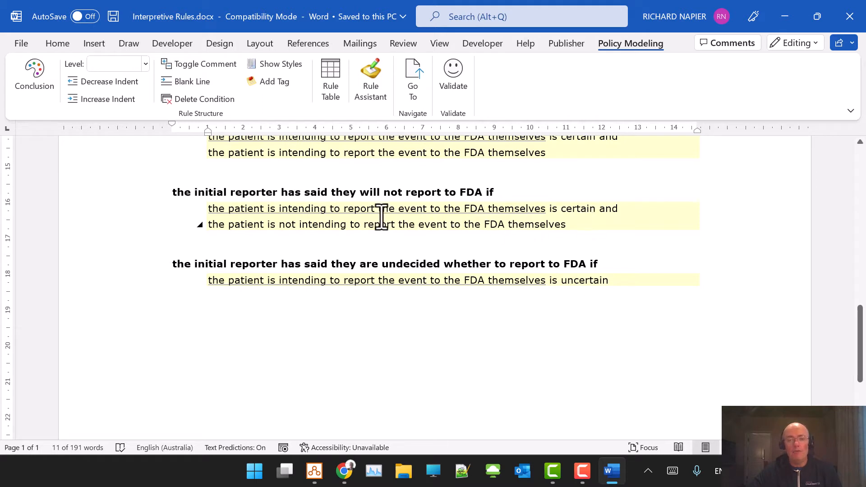
pyautogui.click(401, 214)
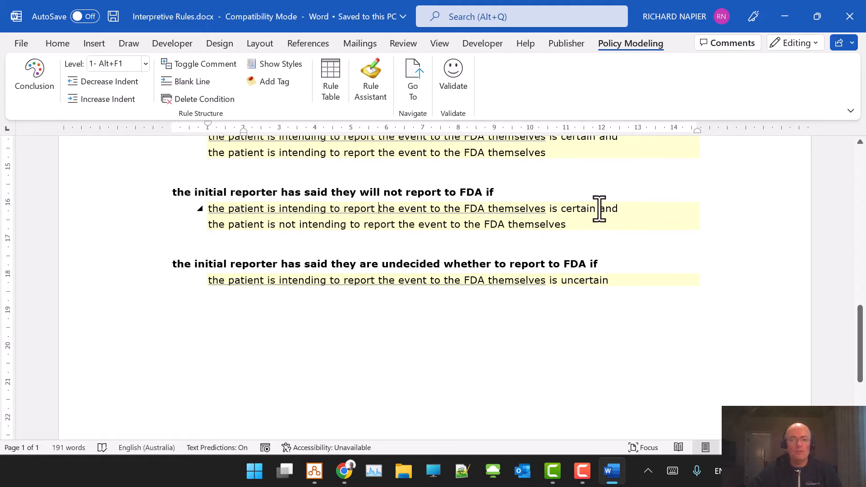
pyautogui.moveTo(599, 208); pyautogui.dragTo(553, 207)
pyautogui.click(271, 224)
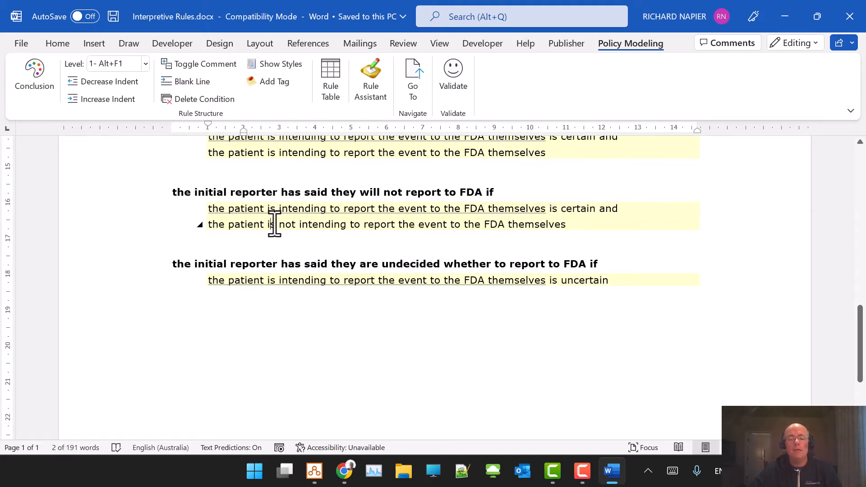
pyautogui.click(485, 189)
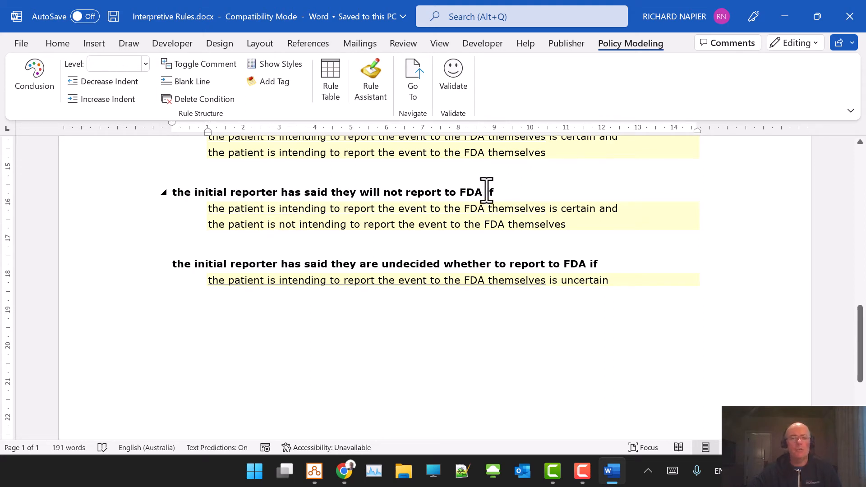
pyautogui.click(850, 16)
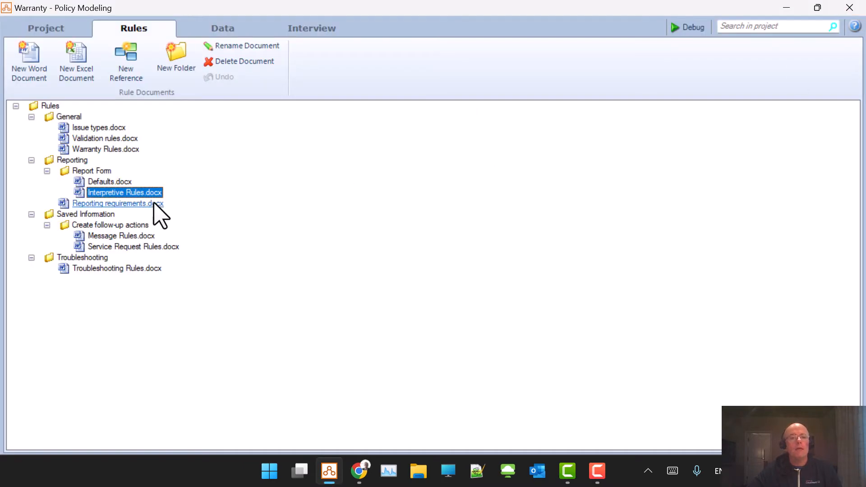
# - Open Message Rules.docx in Word and examine the messages table with its "Interview completed" and "Error caused harm" conditions
pyautogui.click(113, 239)
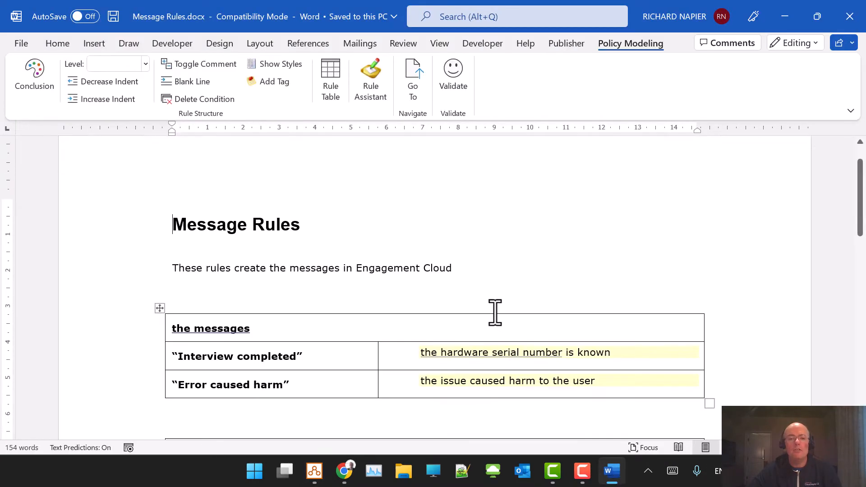
pyautogui.scroll(-2, 495, 312)
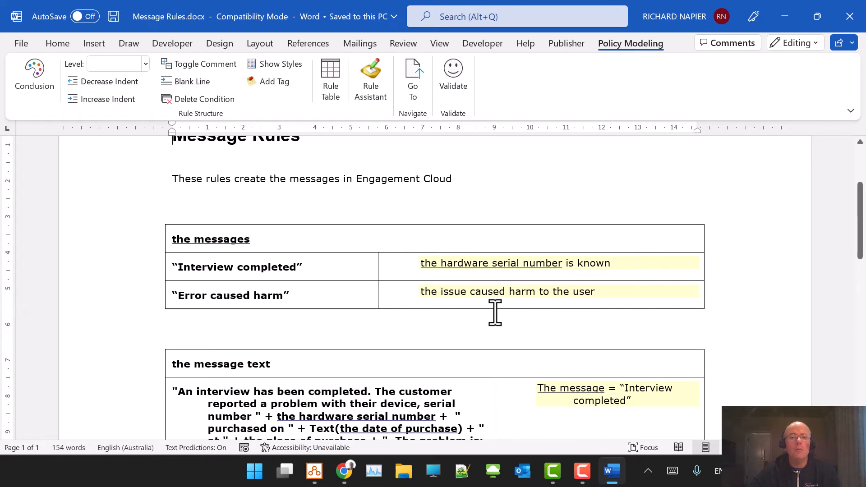
pyautogui.moveTo(248, 245); pyautogui.dragTo(178, 246)
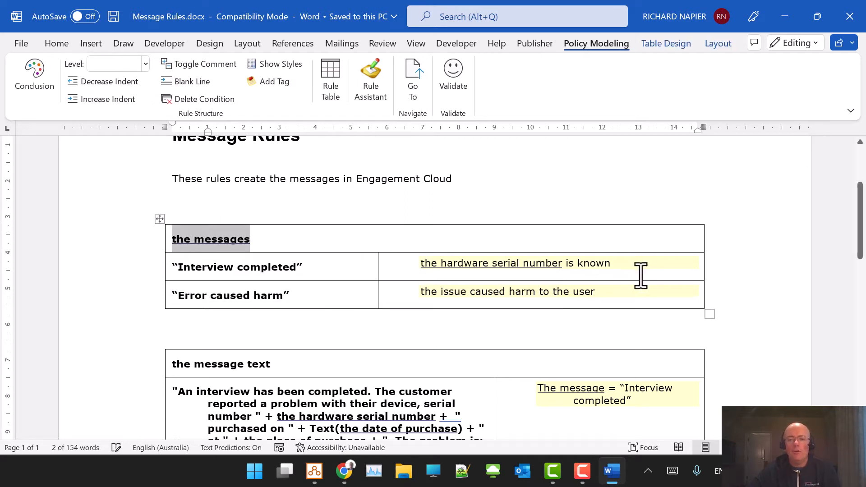
pyautogui.click(625, 290)
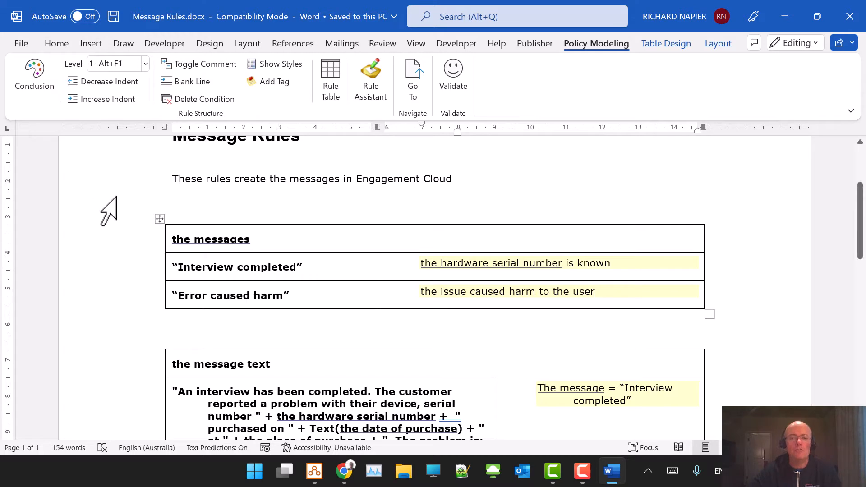
# - Review the message text, message ID and problem description tables in Message Rules.docx, and close the document
pyautogui.scroll(-2, 447, 289)
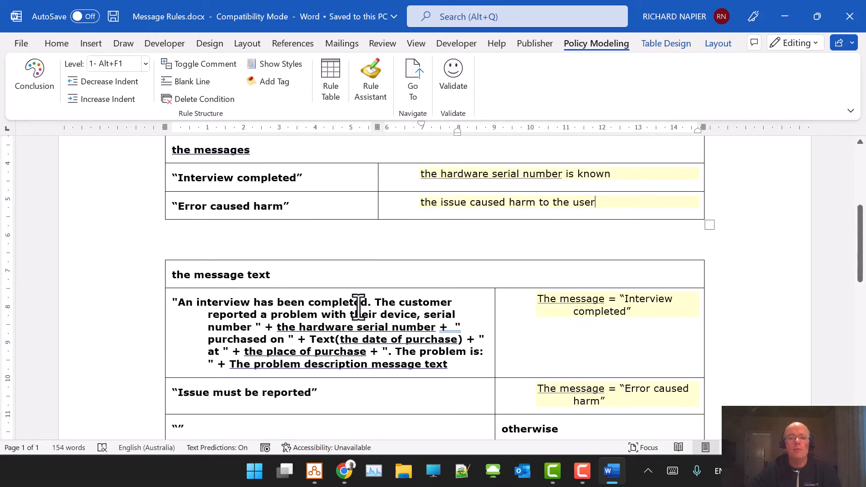
pyautogui.scroll(-10, 420, 291)
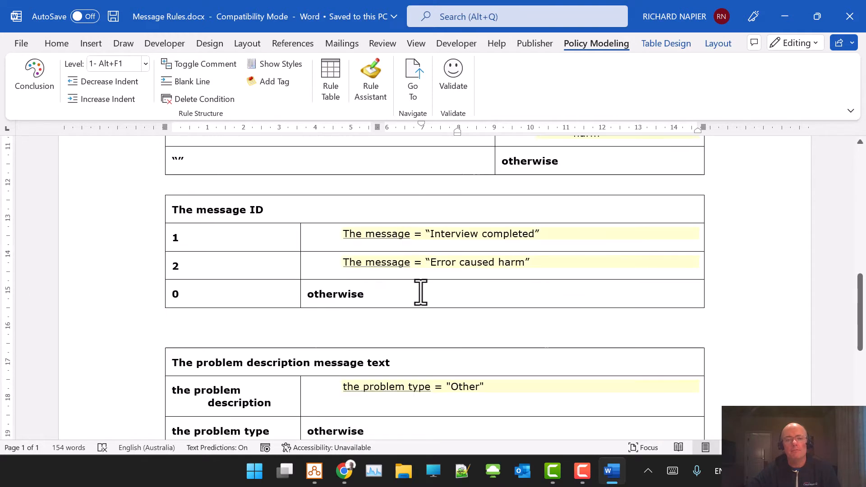
pyautogui.scroll(-1, 413, 322)
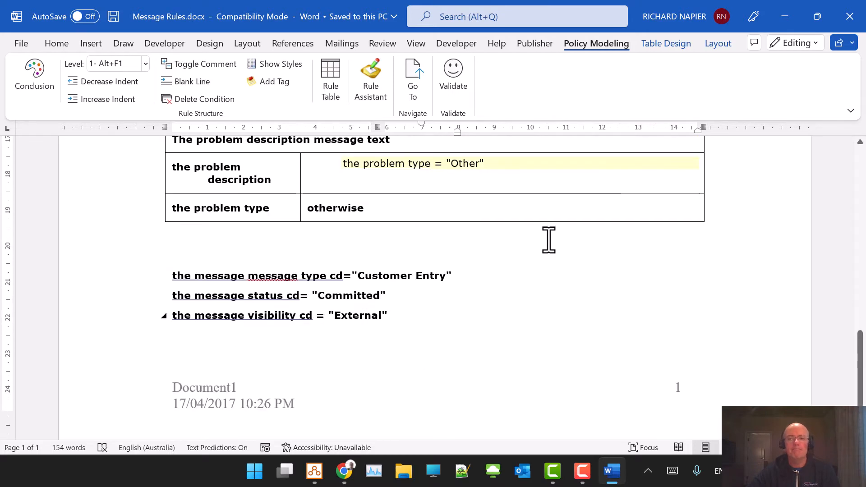
pyautogui.click(859, 13)
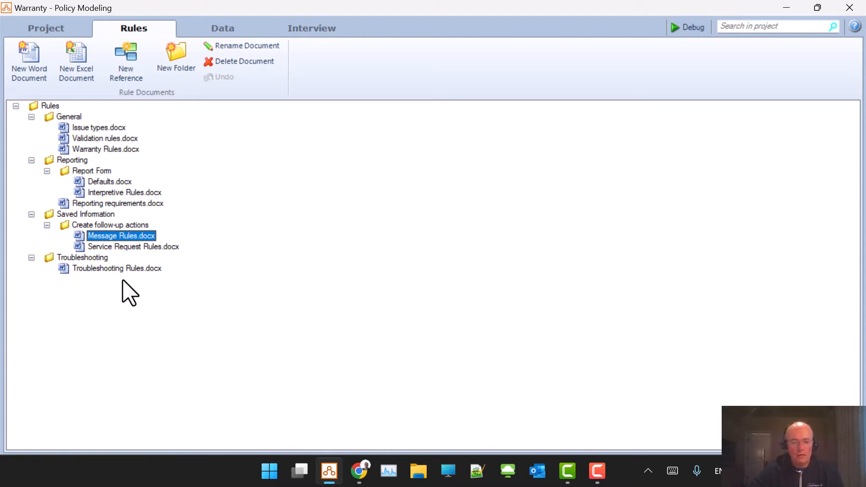
# - Show the interview design, collapse the Troubleshooting screens from "Device won't switch on" through "No sound", and view the Service Request Created screen
pyautogui.click(313, 32)
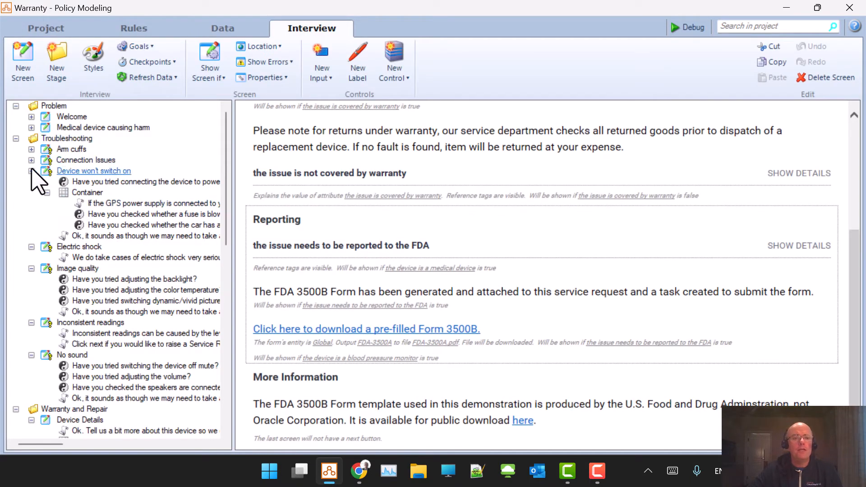
pyautogui.click(31, 170)
pyautogui.click(31, 182)
pyautogui.click(31, 192)
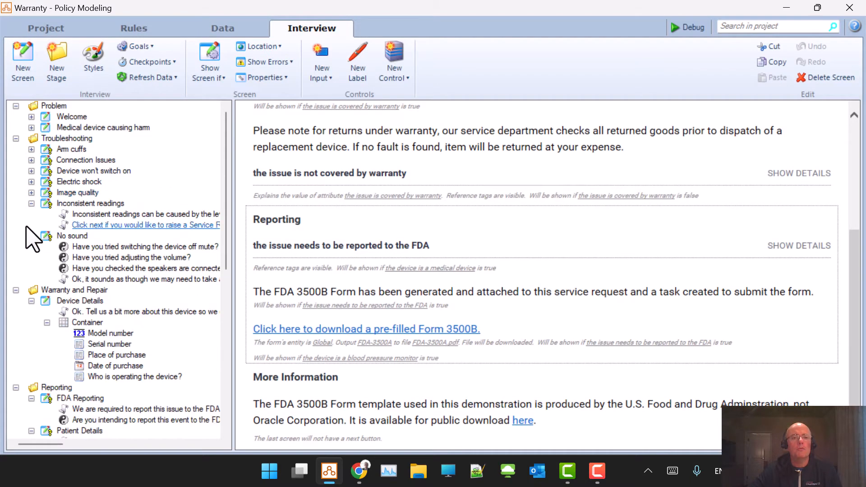
pyautogui.click(31, 203)
pyautogui.click(31, 213)
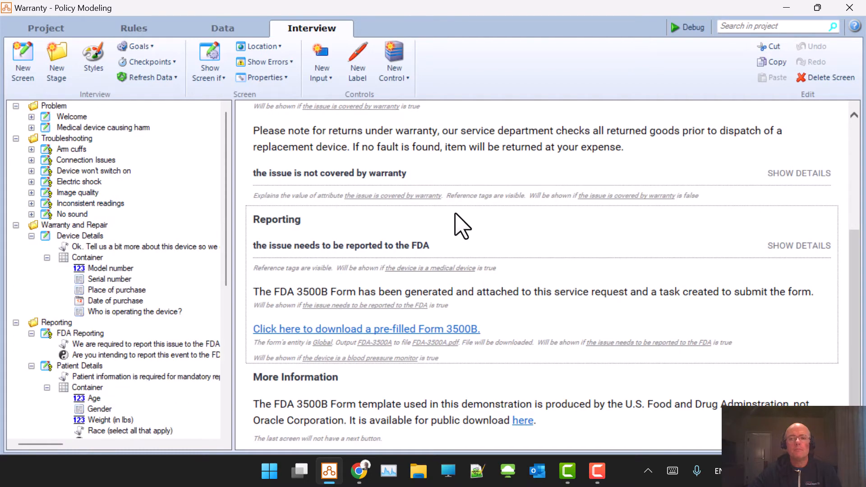
pyautogui.scroll(4, 455, 214)
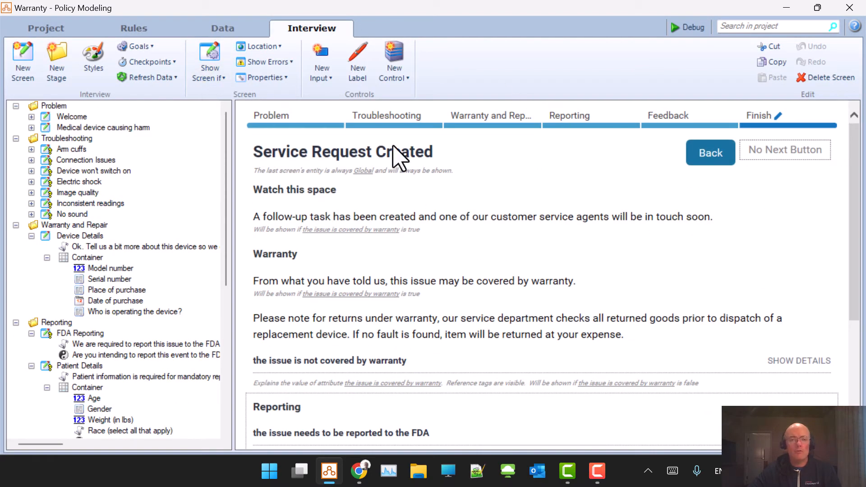
# - Open the interview styles and turn on the header for the Warranty interview
pyautogui.click(95, 60)
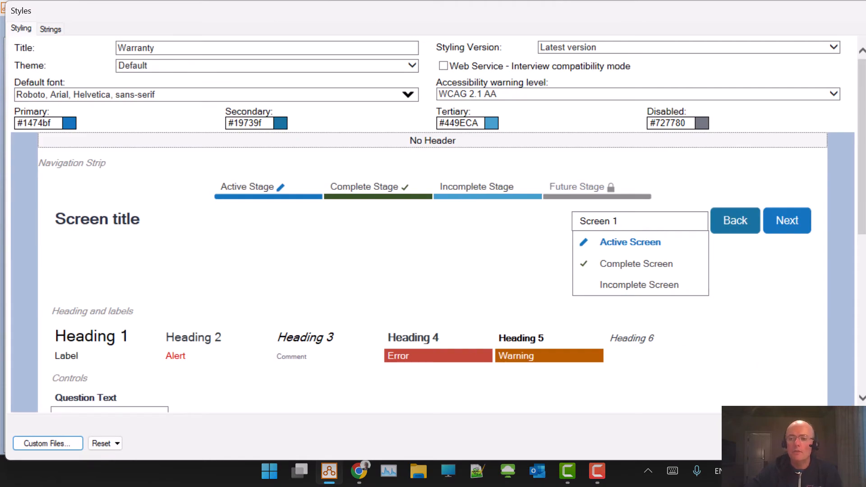
pyautogui.press('Escape')
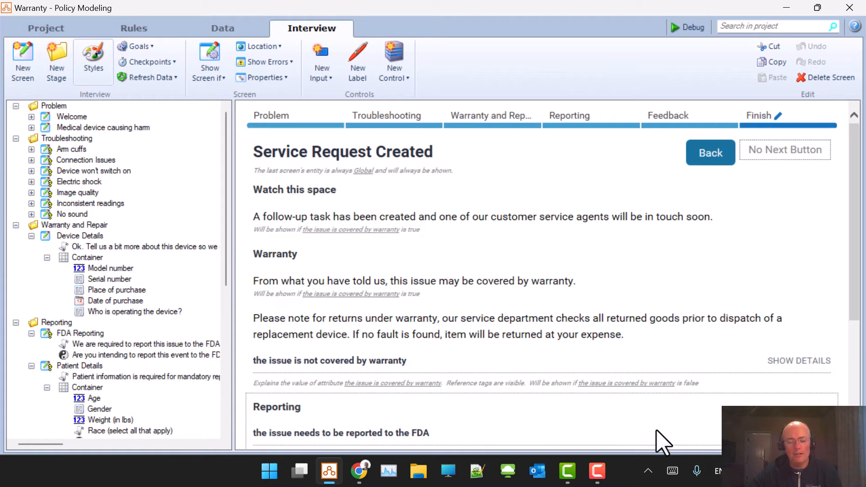
pyautogui.click(93, 63)
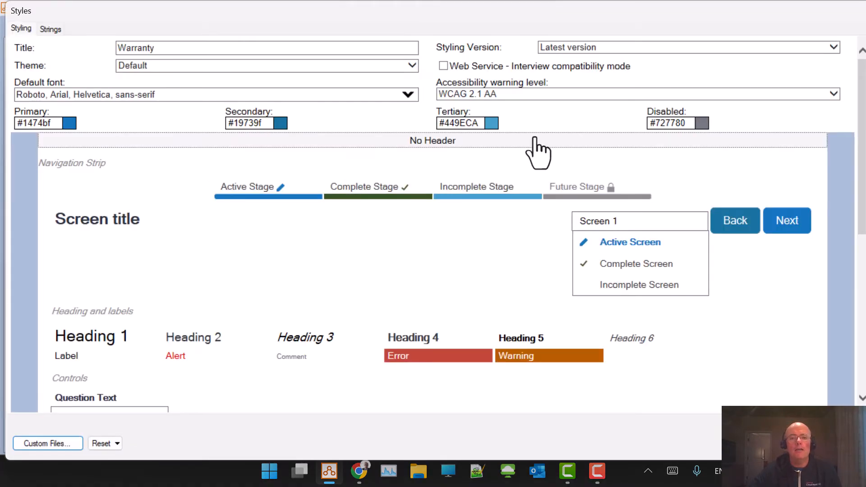
pyautogui.click(493, 142)
pyautogui.click(440, 150)
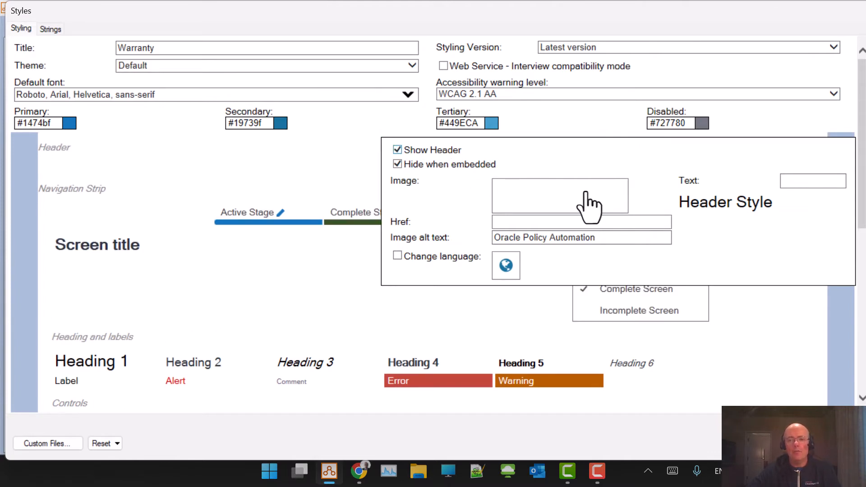
pyautogui.click(221, 199)
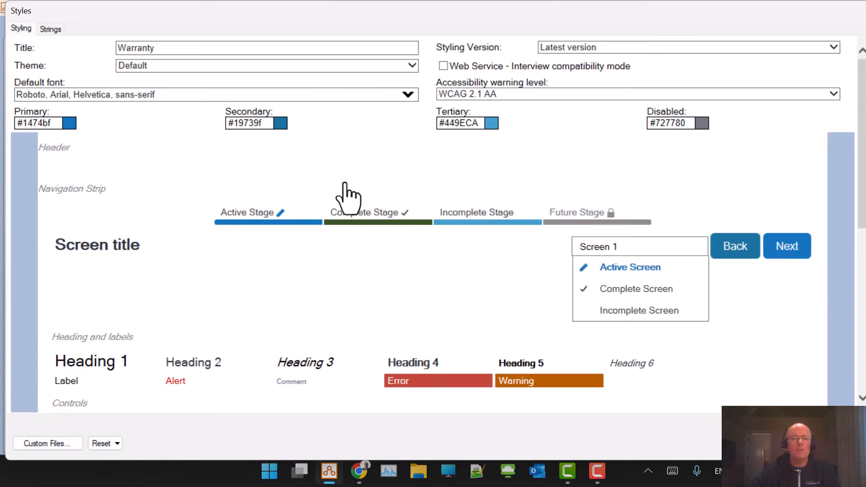
# - Browse for an image file for the interview header and open the Projects > Images > PNG folder on the Desktop
pyautogui.click(184, 155)
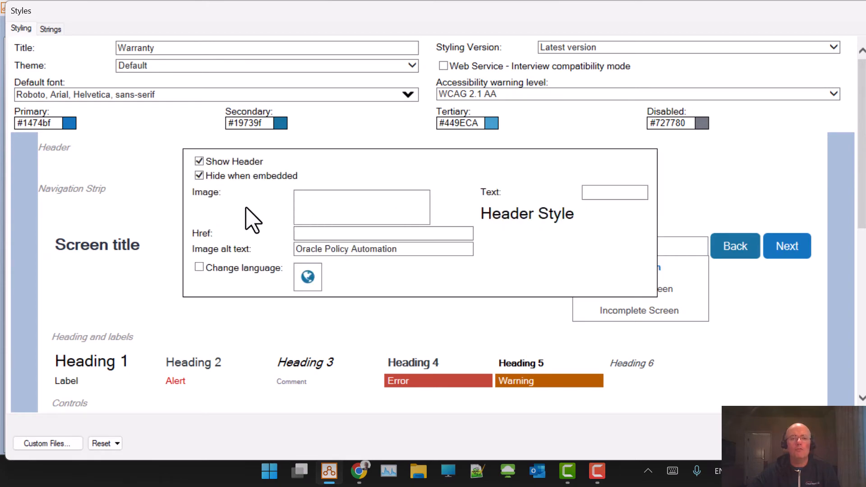
pyautogui.click(343, 215)
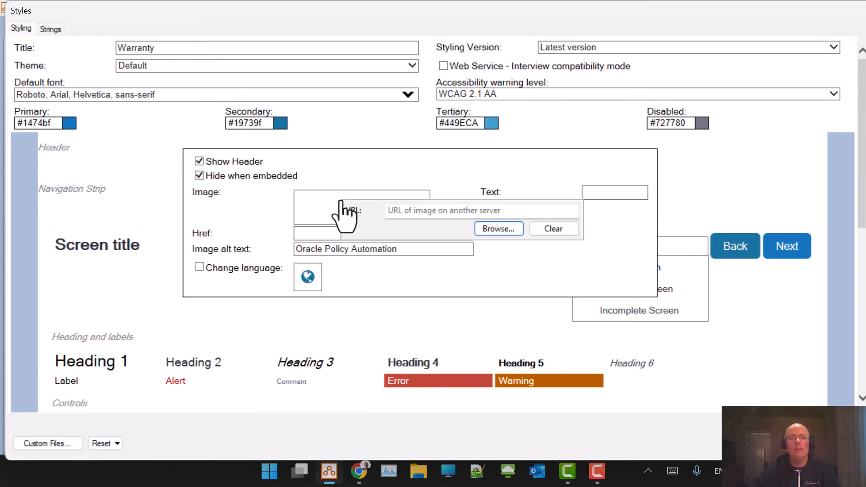
pyautogui.click(504, 230)
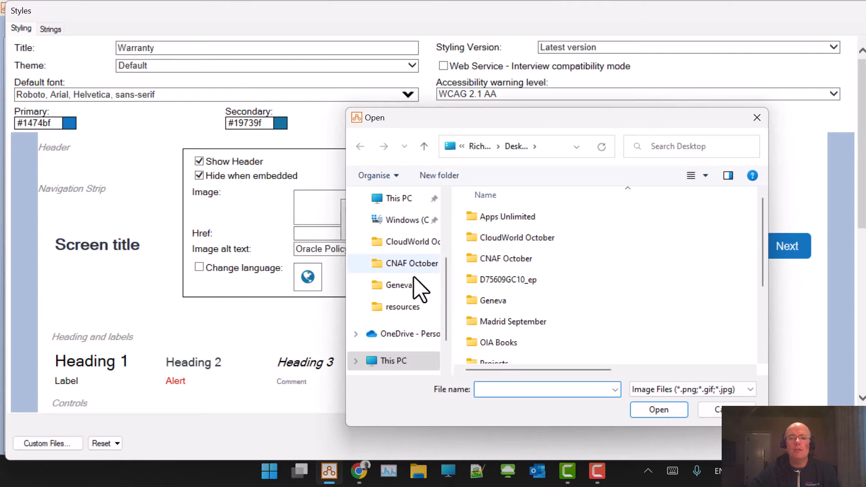
pyautogui.scroll(-2, 392, 339)
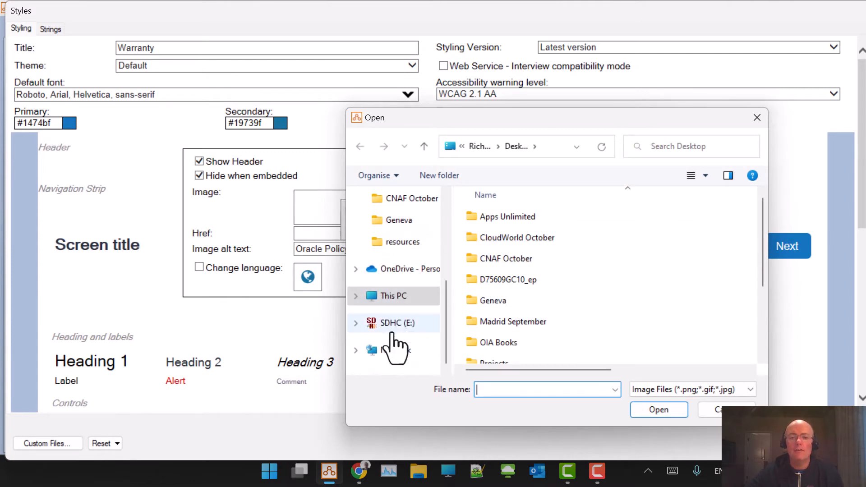
pyautogui.scroll(3, 411, 315)
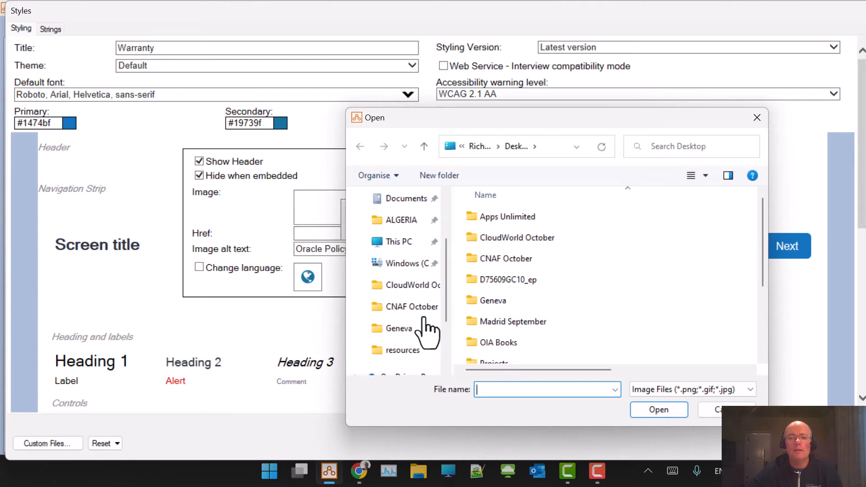
pyautogui.scroll(-2, 569, 293)
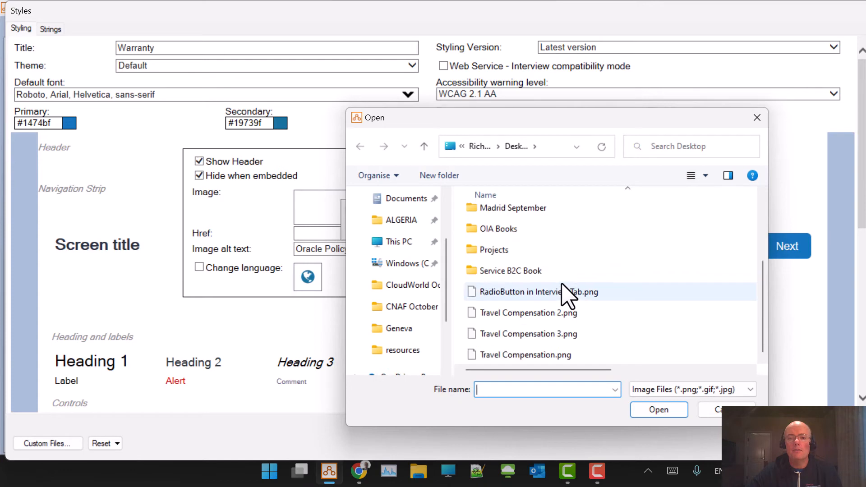
pyautogui.click(495, 249)
pyautogui.doubleClick(495, 249)
pyautogui.scroll(-3, 523, 275)
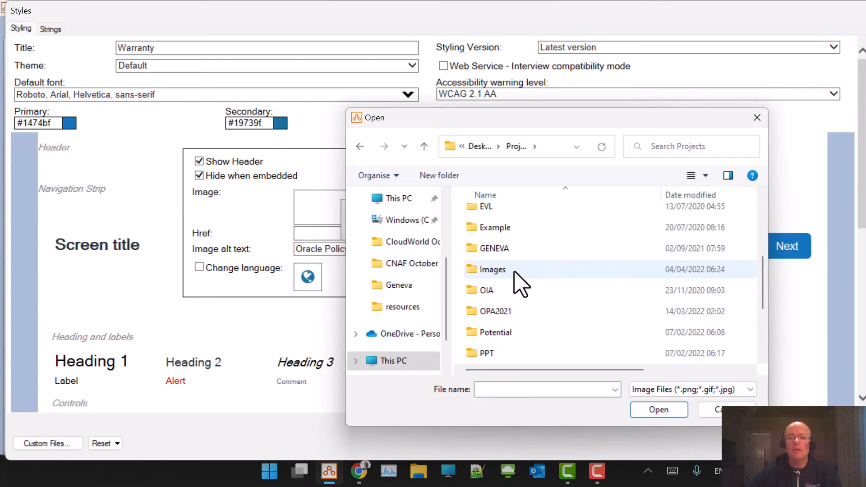
pyautogui.click(514, 271)
pyautogui.doubleClick(514, 272)
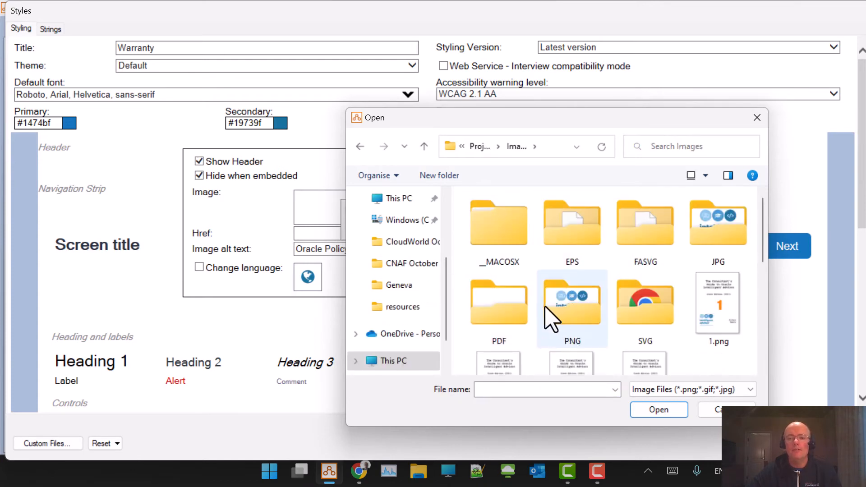
pyautogui.doubleClick(572, 312)
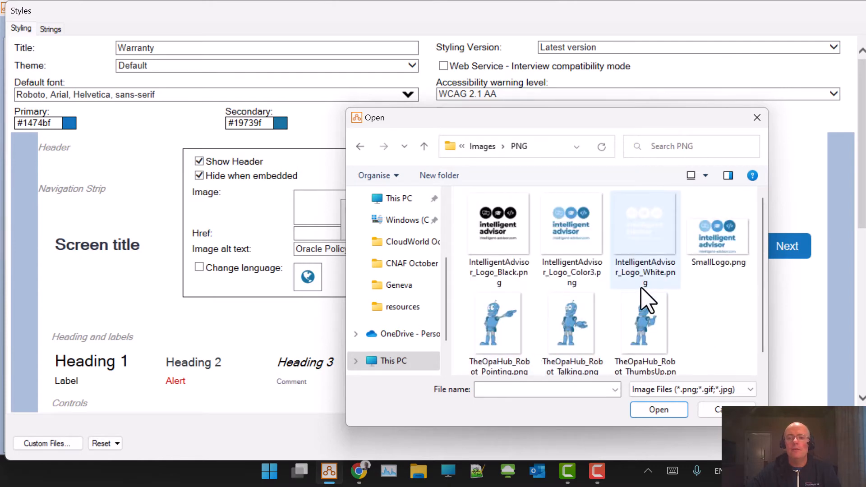
# - Choose SmallLogo.png as the header image and save the interview styles
pyautogui.scroll(-1, 645, 325)
pyautogui.doubleClick(717, 223)
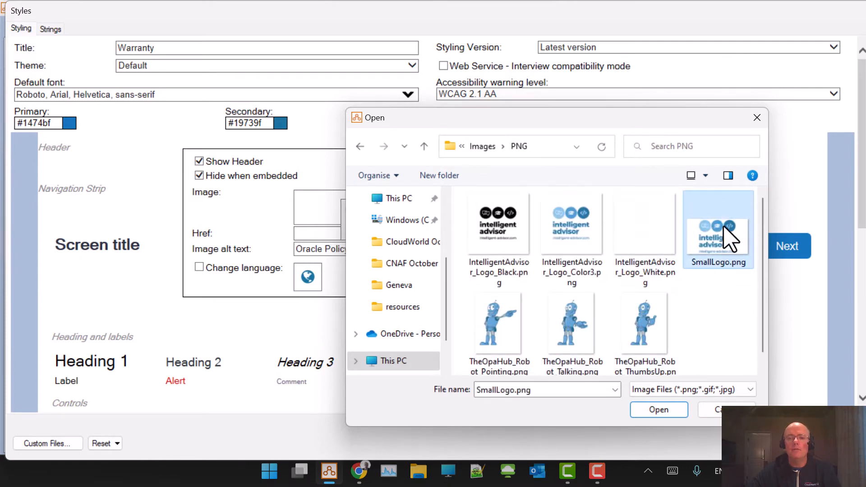
pyautogui.click(143, 211)
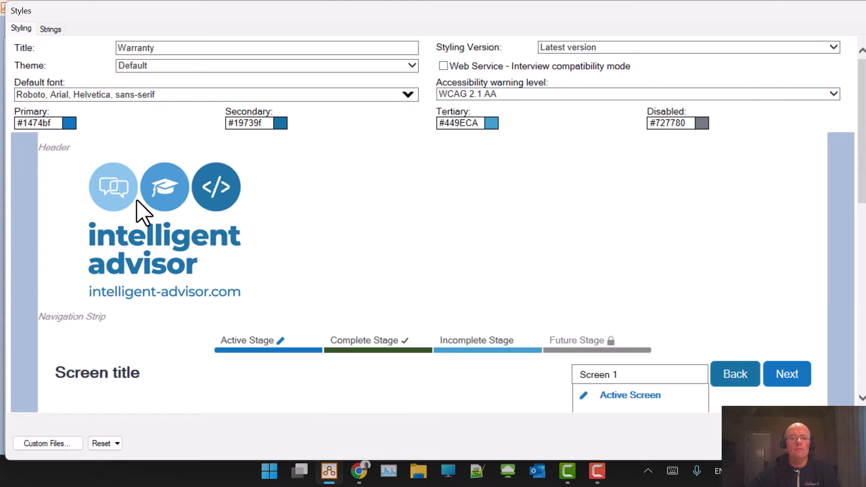
pyautogui.click(776, 443)
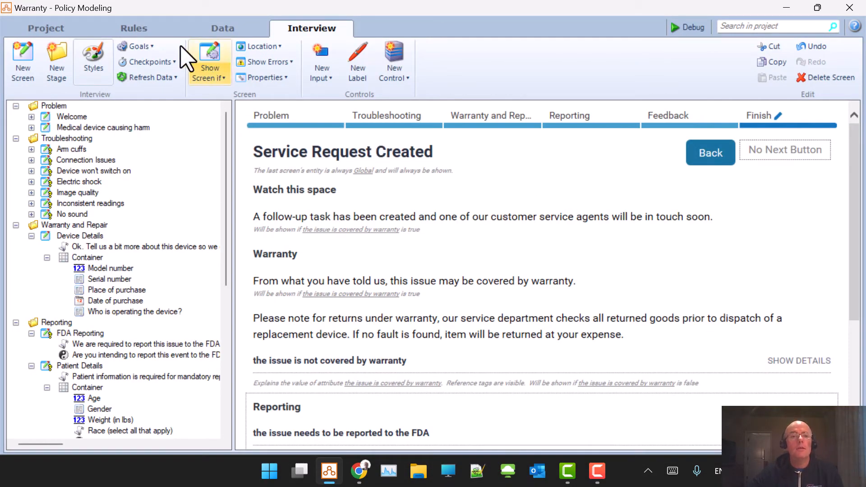
# - Reopen the interview styles, turn off hiding the header when embedded, and save the styles
pyautogui.click(95, 57)
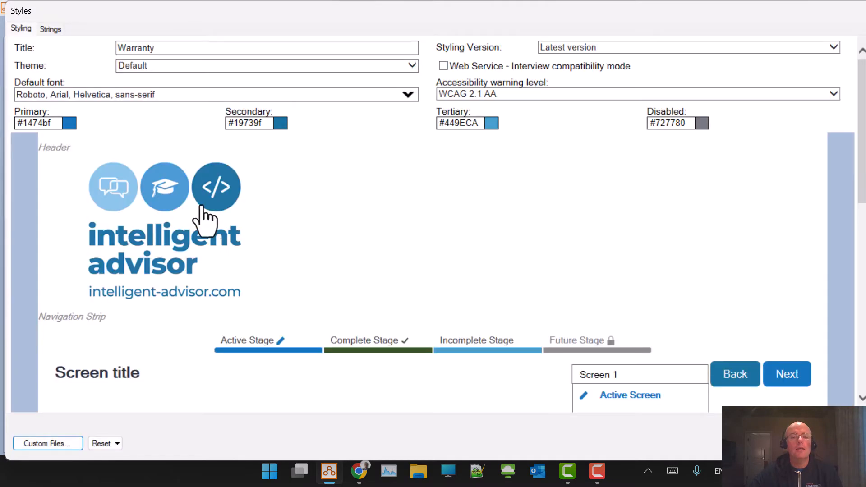
pyautogui.click(128, 169)
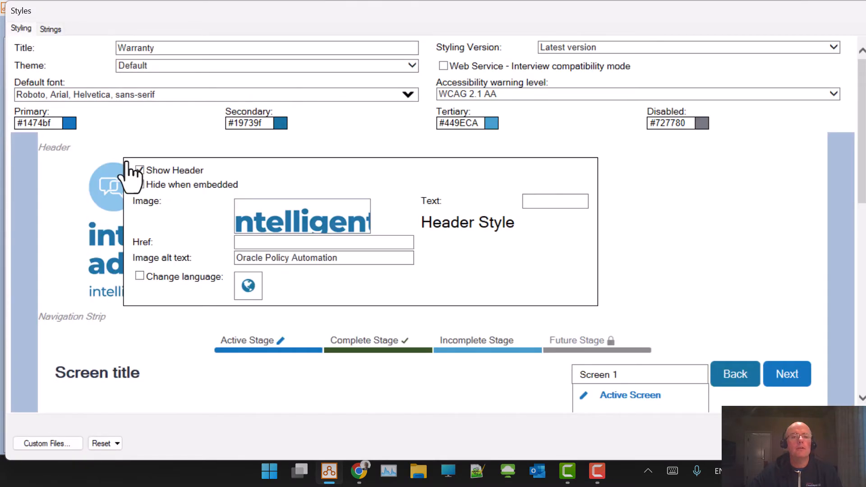
pyautogui.click(165, 185)
pyautogui.click(686, 302)
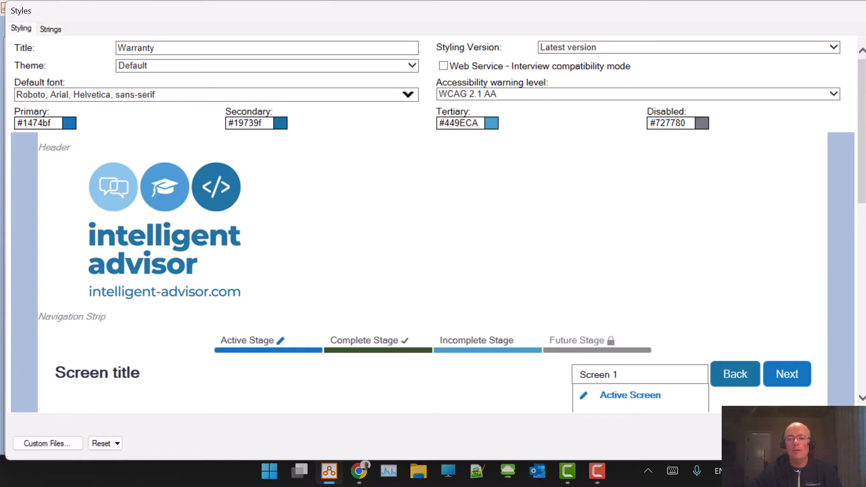
pyautogui.click(798, 443)
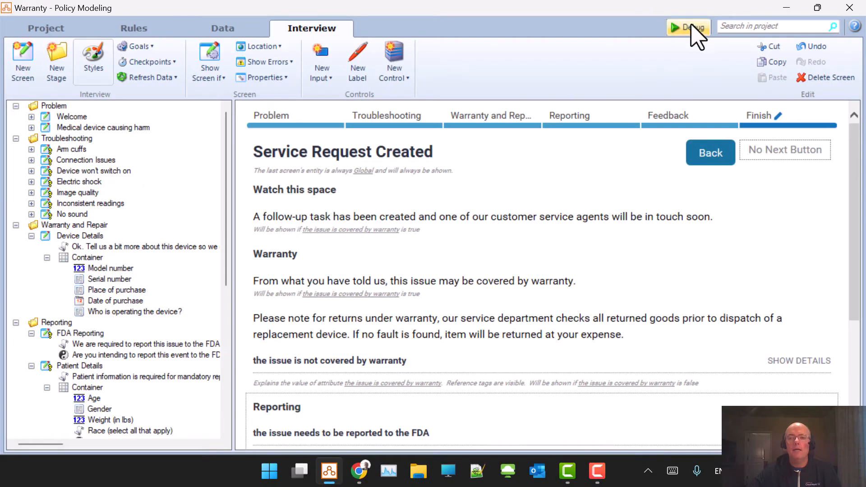
# - Debug the interview in a maximized window and choose Phone as the device with a problem
pyautogui.click(693, 28)
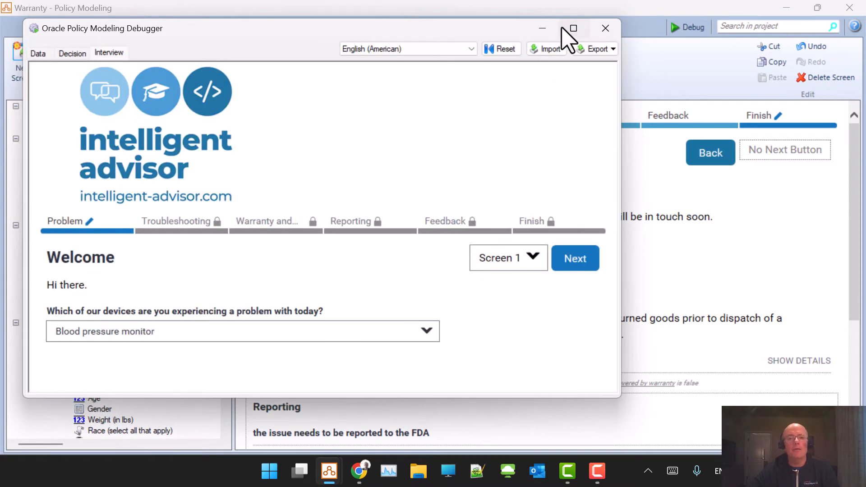
pyautogui.click(572, 28)
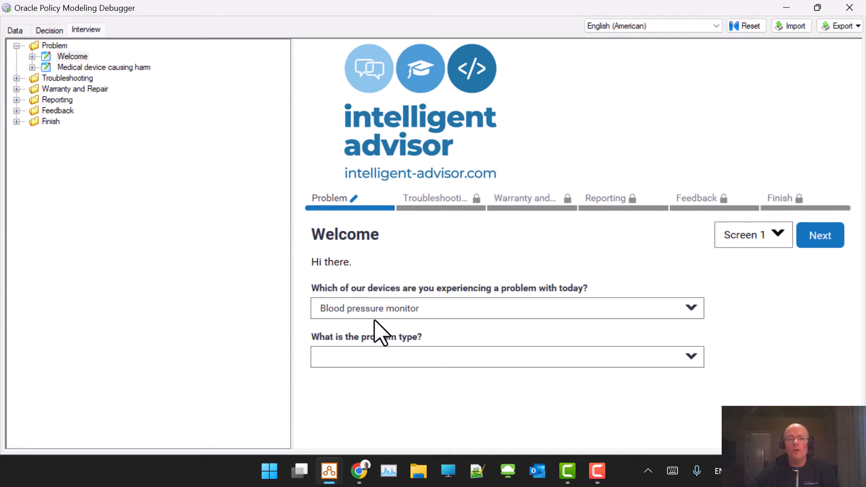
pyautogui.click(649, 307)
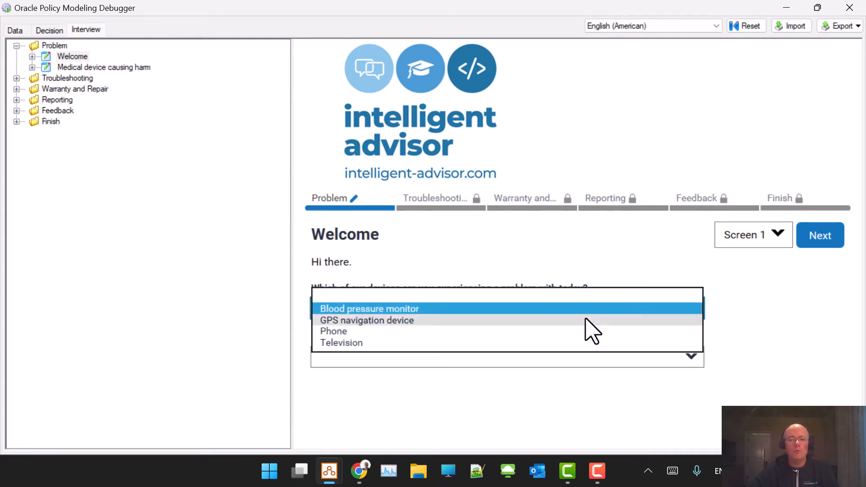
pyautogui.click(496, 331)
# - Try Device won't turn on as the problem type, set it to Electrical shock instead, and continue to the following interview screen
pyautogui.click(483, 357)
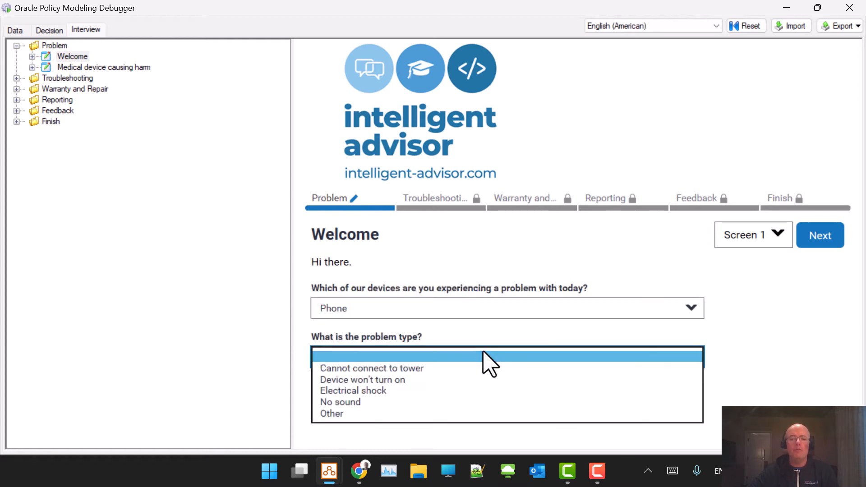
pyautogui.click(409, 380)
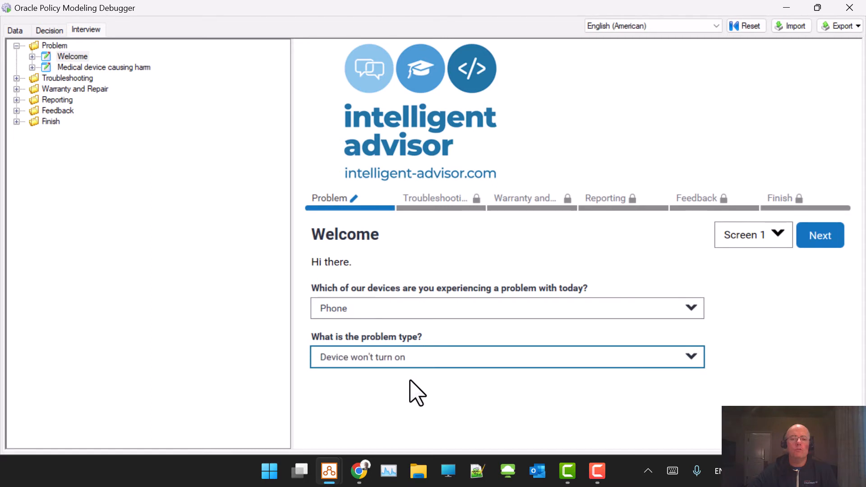
pyautogui.click(471, 357)
pyautogui.click(366, 369)
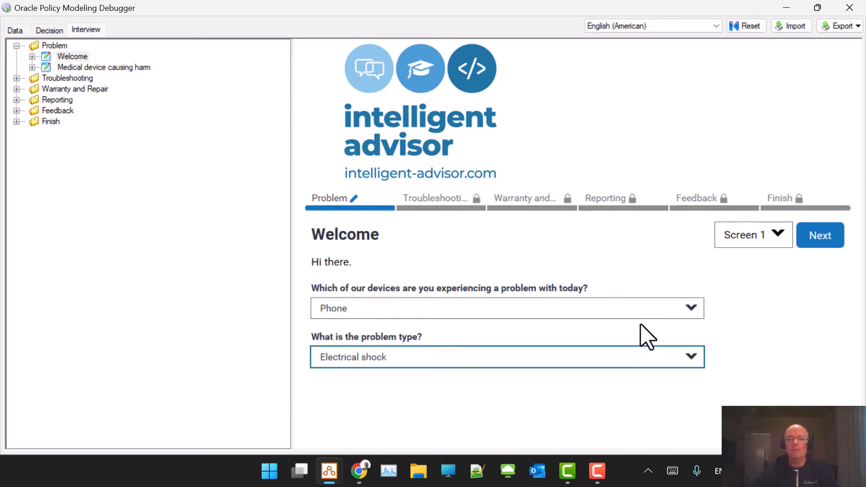
pyautogui.click(433, 355)
pyautogui.click(377, 356)
pyautogui.click(820, 243)
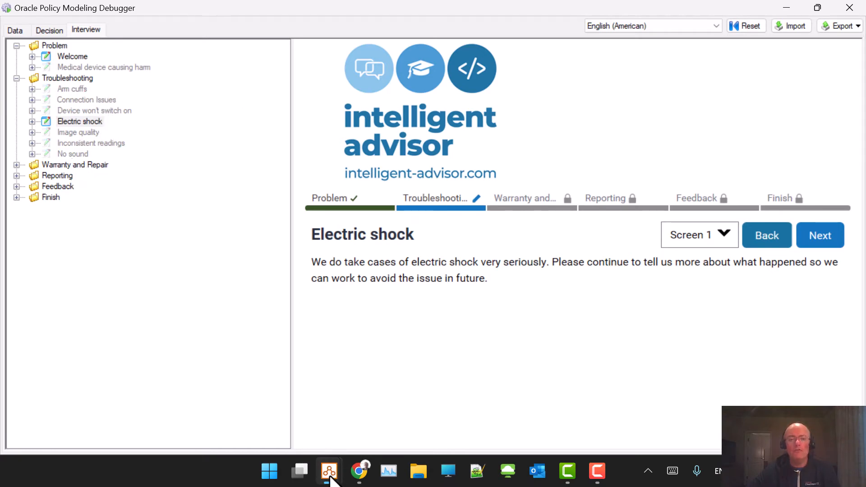
# - Return to the project's interview design, view the Electric shock screen, and examine the condition for showing the Arm cuffs screen
pyautogui.click(787, 9)
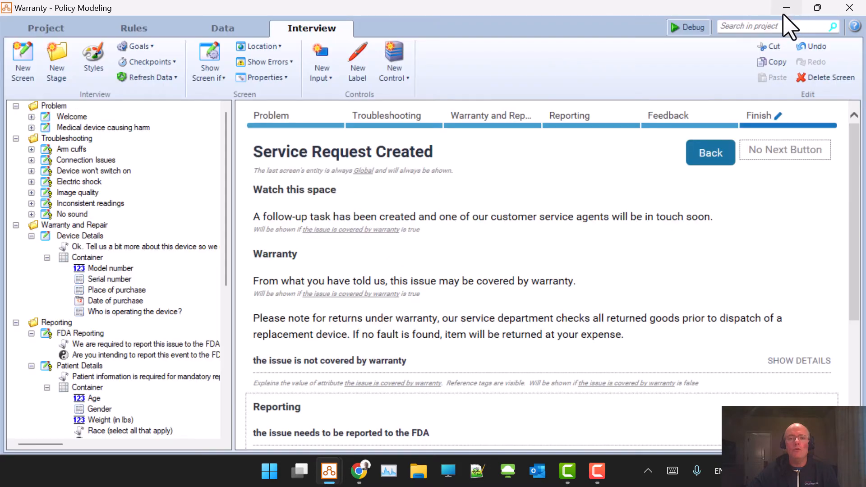
pyautogui.click(54, 183)
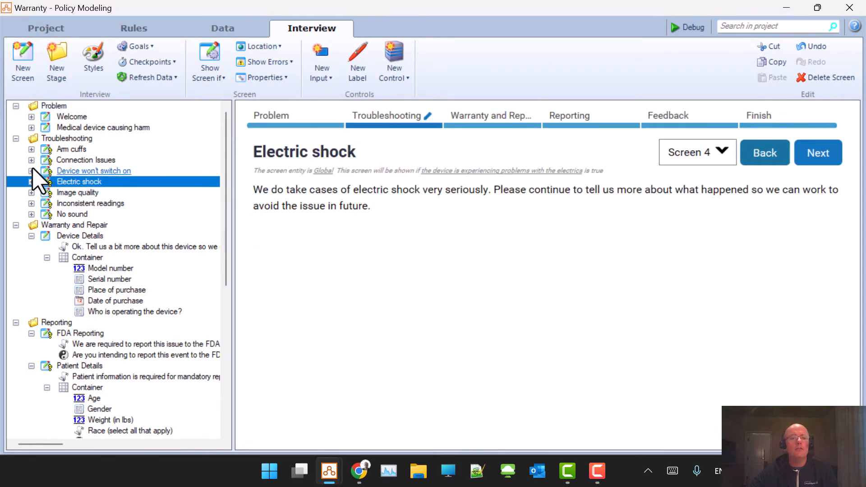
pyautogui.click(48, 150)
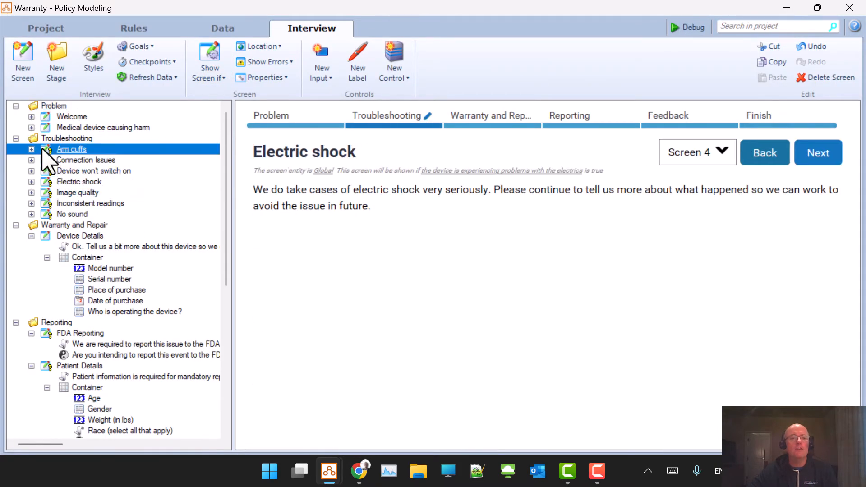
pyautogui.click(202, 84)
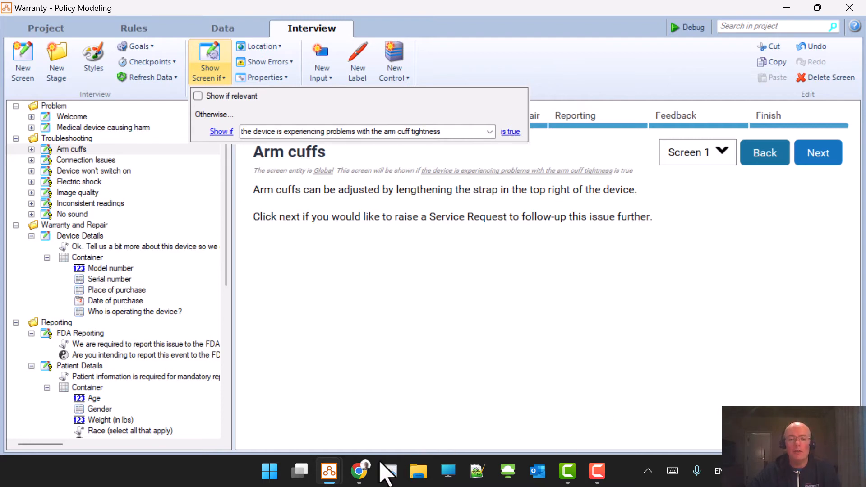
# - Switch back to the debugger and continue from the Electric shock screen to Device Details
pyautogui.click(328, 479)
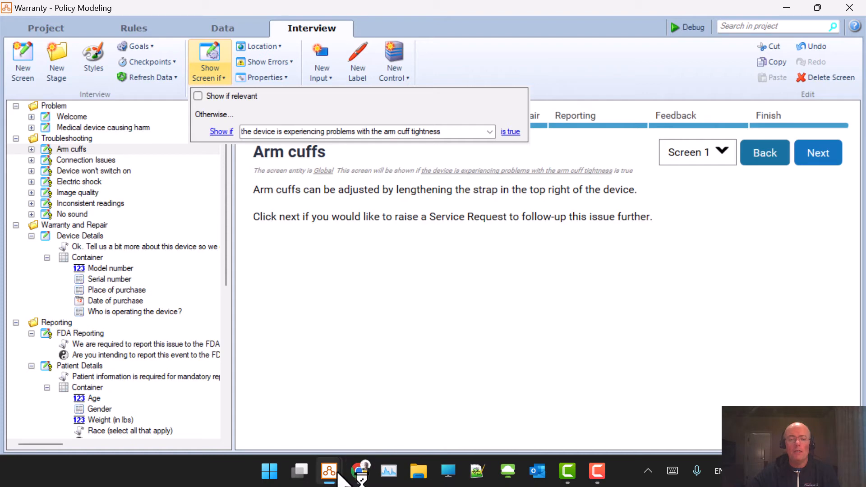
pyautogui.click(786, 8)
pyautogui.click(787, 8)
pyautogui.click(399, 429)
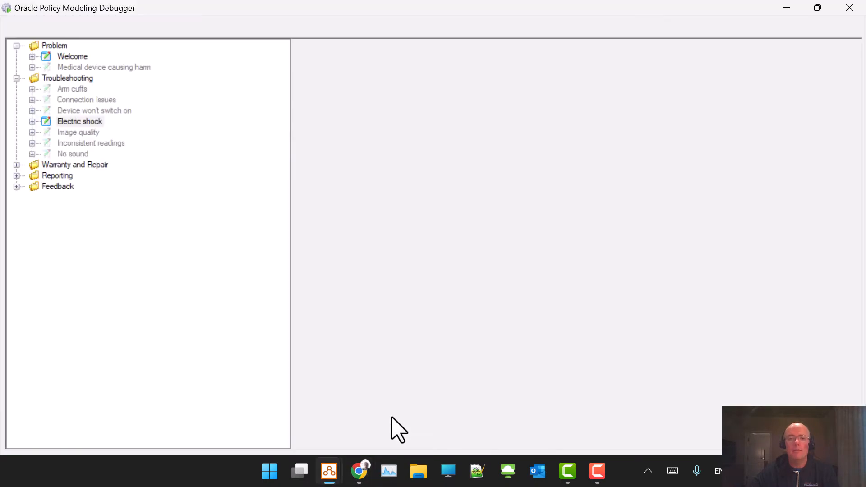
pyautogui.click(811, 240)
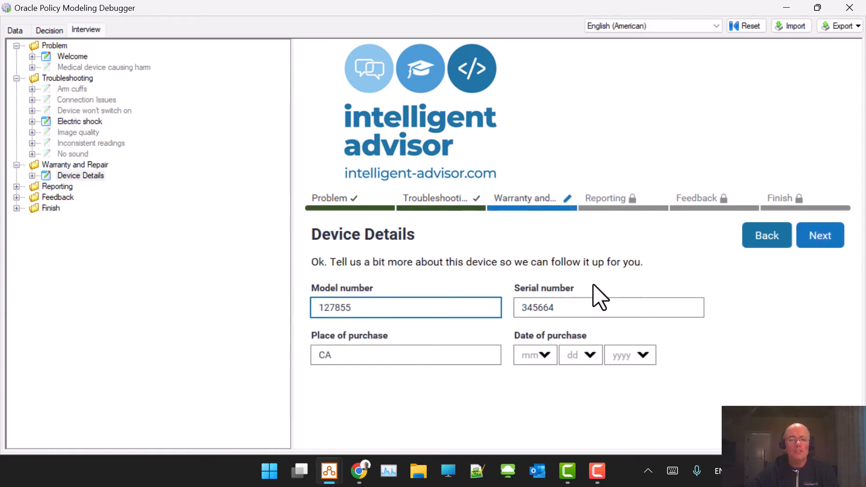
# - Set the date of purchase on the Device Details screen to month 08, day 09, year 2022
pyautogui.click(546, 357)
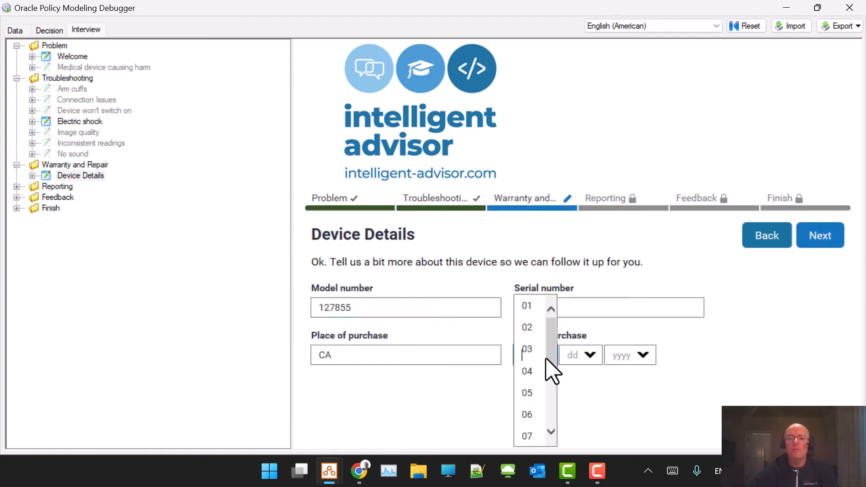
pyautogui.scroll(-2, 534, 402)
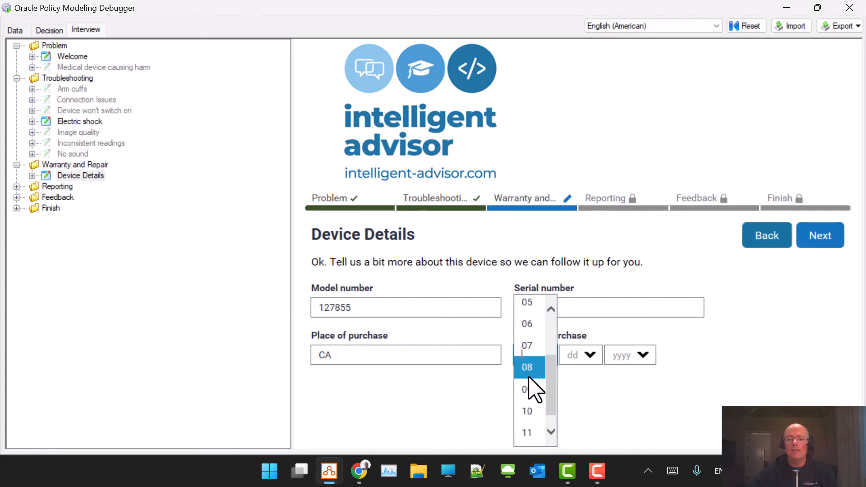
pyautogui.click(529, 377)
pyautogui.click(592, 358)
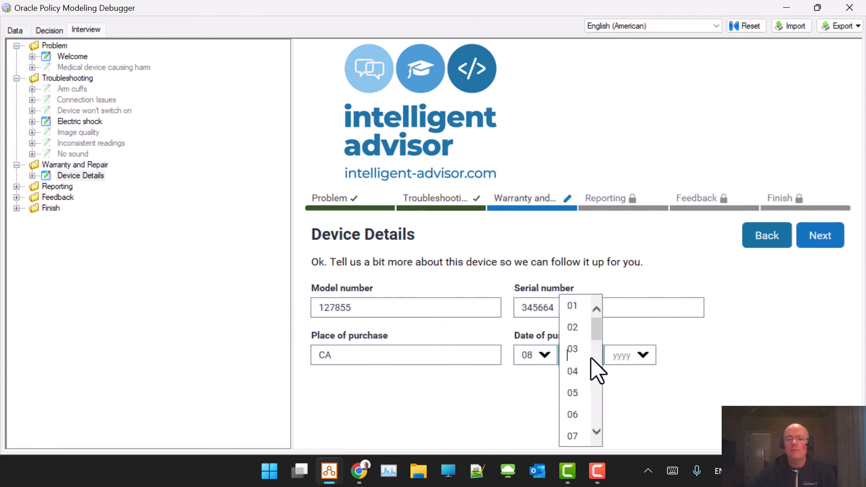
pyautogui.scroll(-2, 575, 413)
pyautogui.click(573, 410)
pyautogui.click(639, 356)
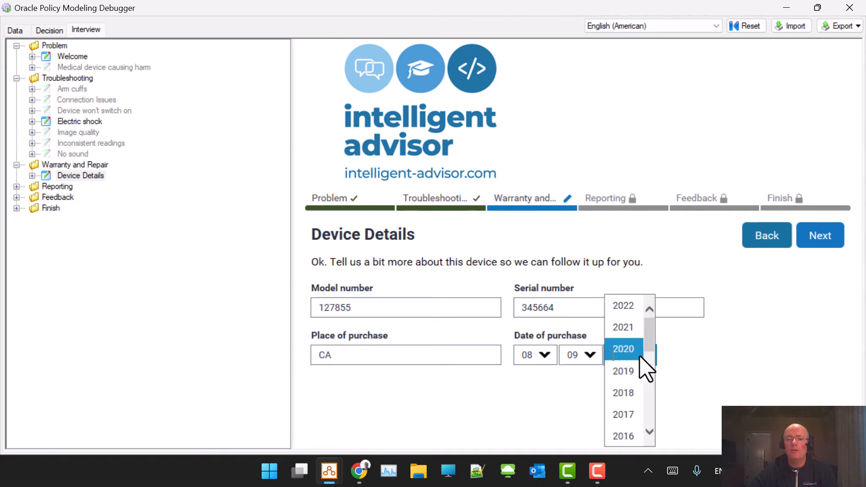
pyautogui.click(632, 306)
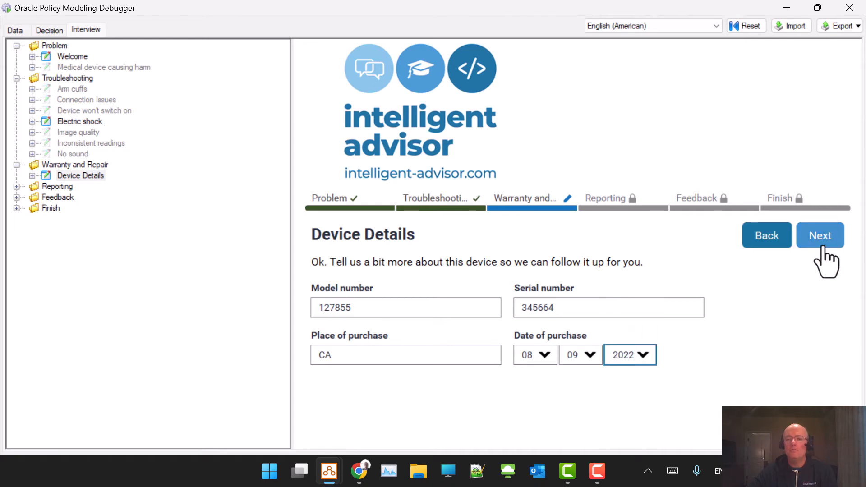
# - Continue to the Feedback screen, rate overall satisfaction 5, add the comment Great Phone, and submit the feedback
pyautogui.click(823, 239)
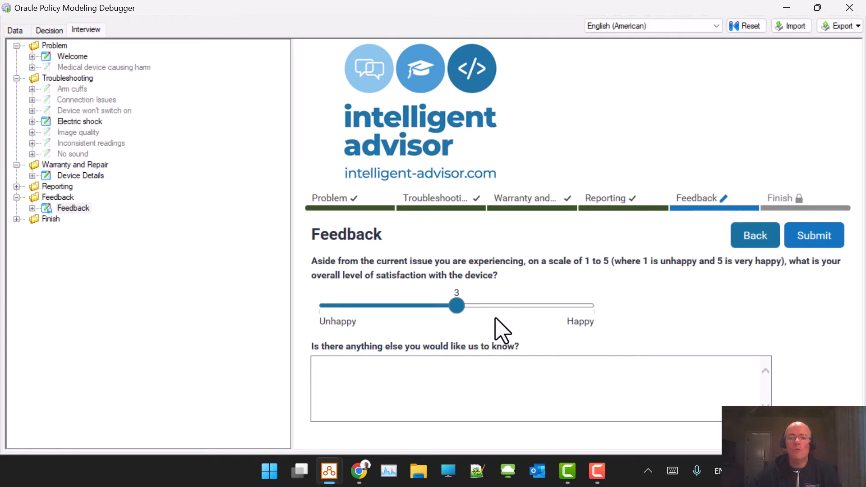
pyautogui.click(561, 307)
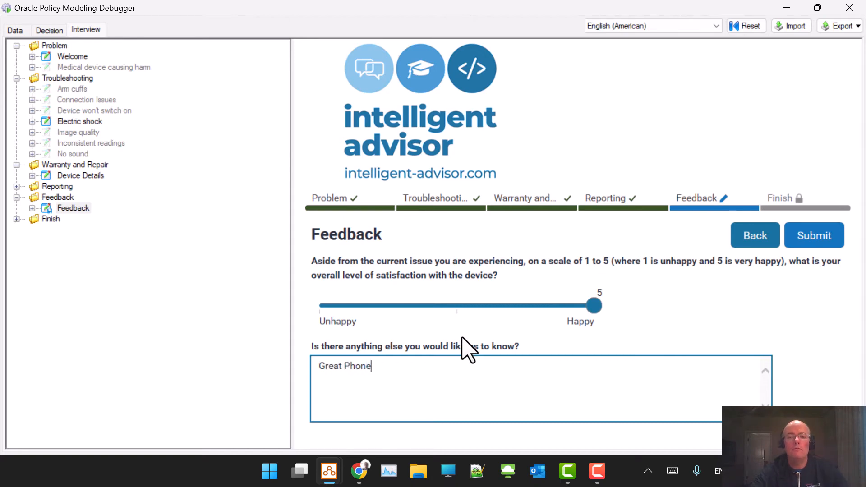
pyautogui.click(822, 239)
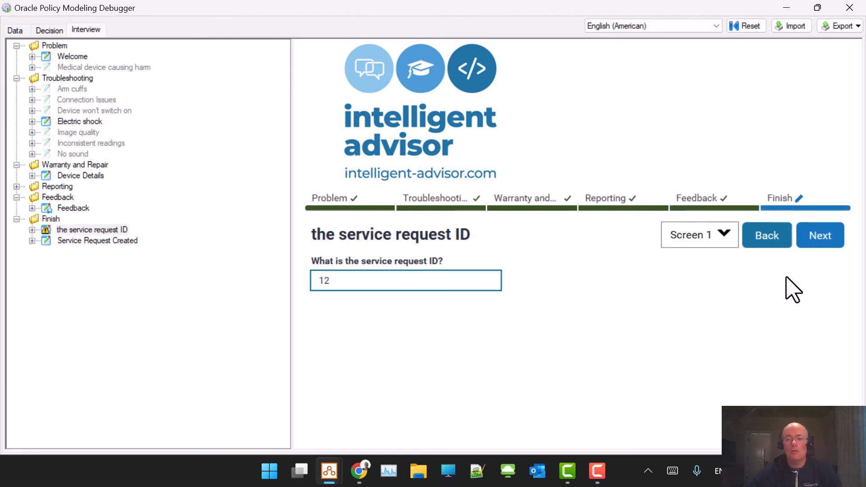
# - Enter the service request ID, continue, and review the Service Request Created screen
pyautogui.click(822, 239)
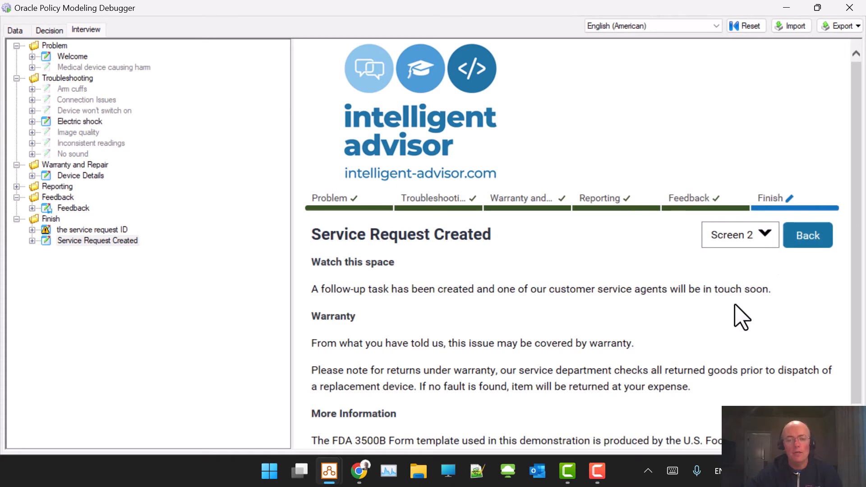
pyautogui.scroll(-1, 683, 336)
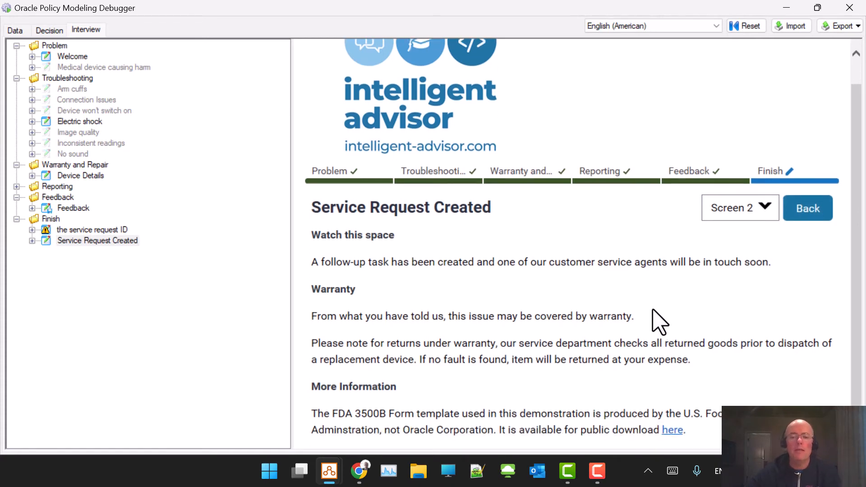
pyautogui.scroll(1, 627, 346)
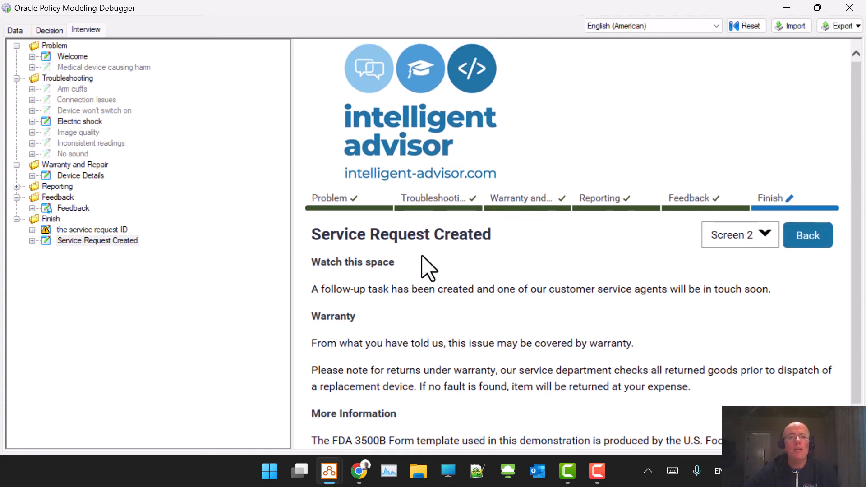
# - Inspect the debugger's data for the Global attributes and the Interview completed message instance
pyautogui.click(25, 32)
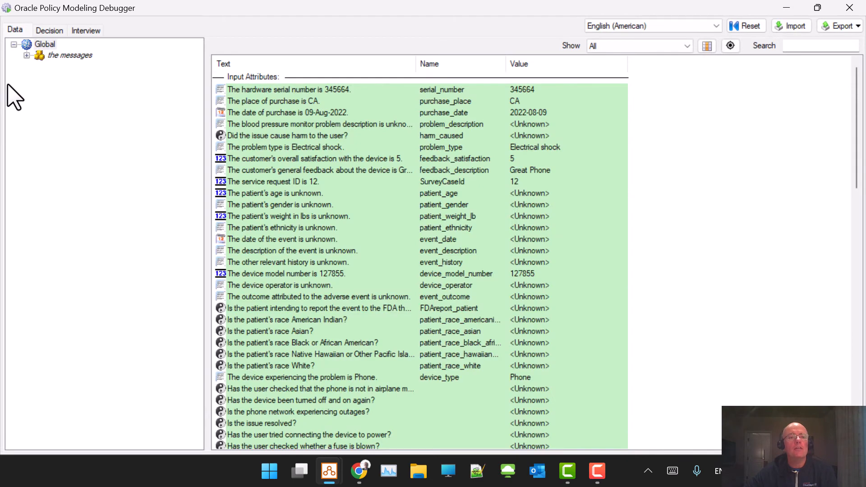
pyautogui.click(43, 44)
pyautogui.click(26, 55)
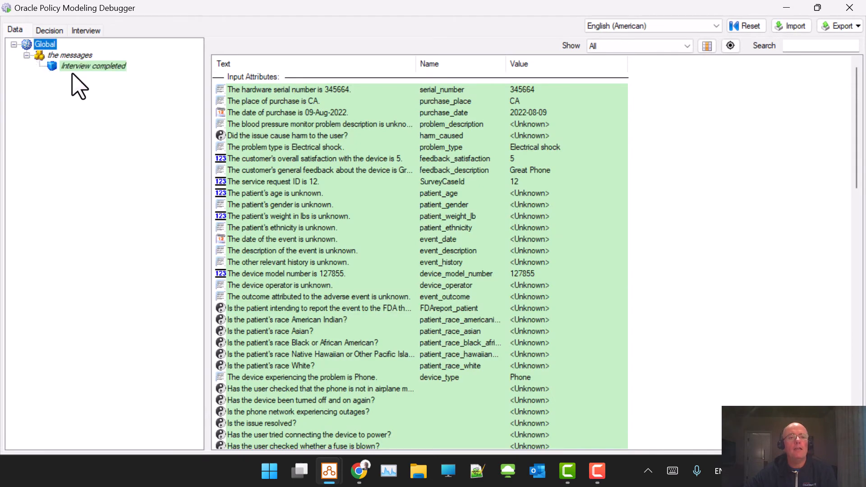
pyautogui.click(103, 67)
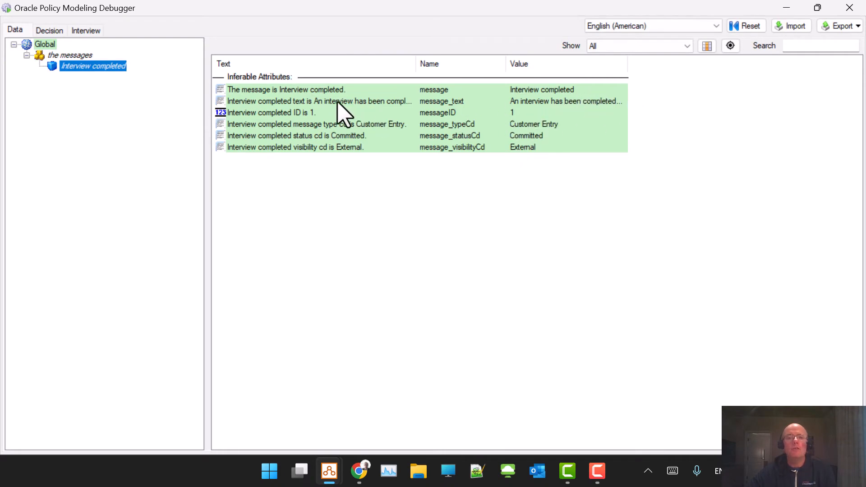
pyautogui.click(45, 45)
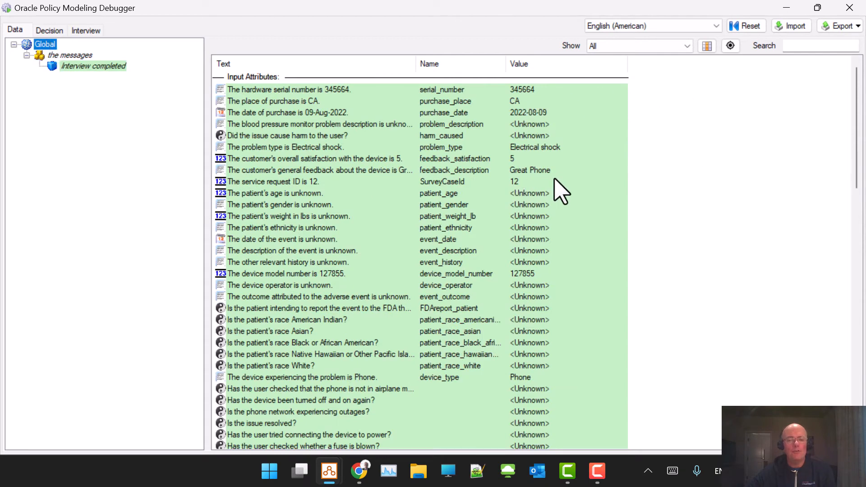
# - Reset the interview, choose Arm cuff is too tight as the blood pressure monitor's problem type, and continue
pyautogui.click(86, 30)
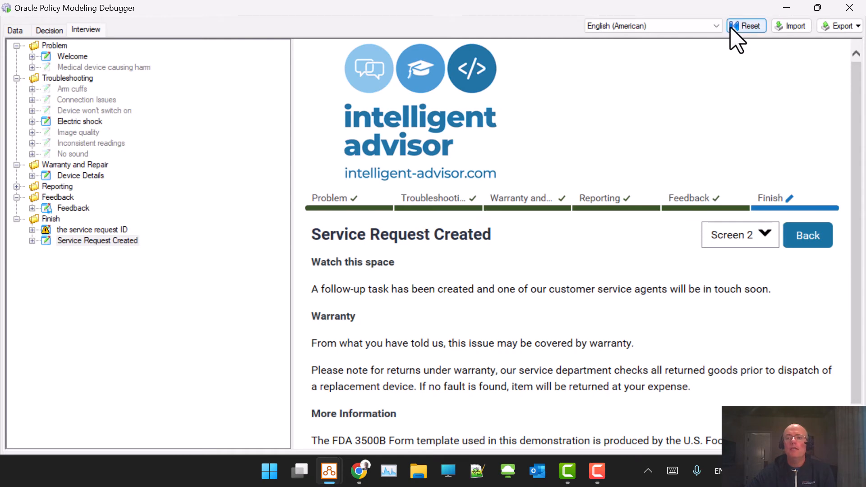
pyautogui.click(735, 39)
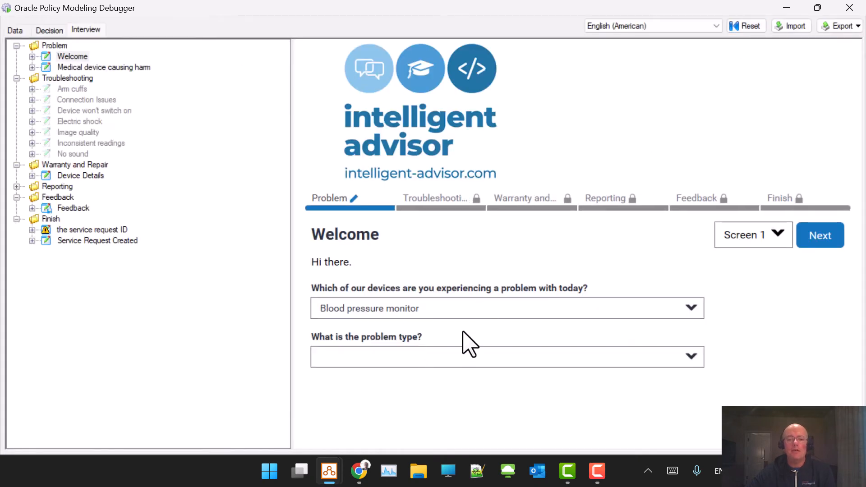
pyautogui.click(489, 356)
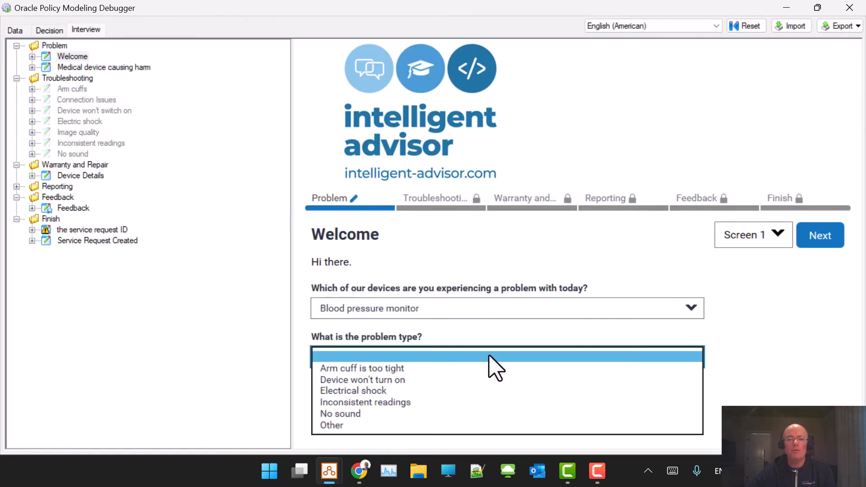
pyautogui.click(445, 369)
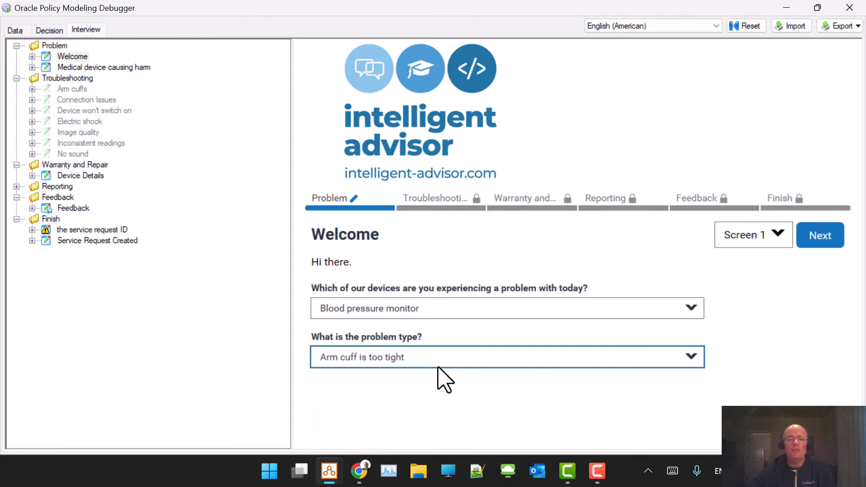
pyautogui.click(821, 246)
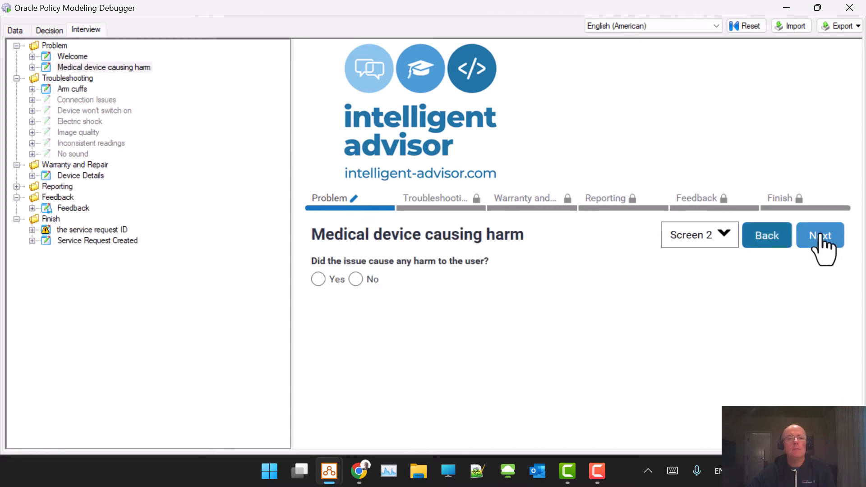
# - Report that the issue caused harm on 18-Oct-2022 with the outcome Hospitalization and the description Device Exploded, and continue
pyautogui.click(318, 279)
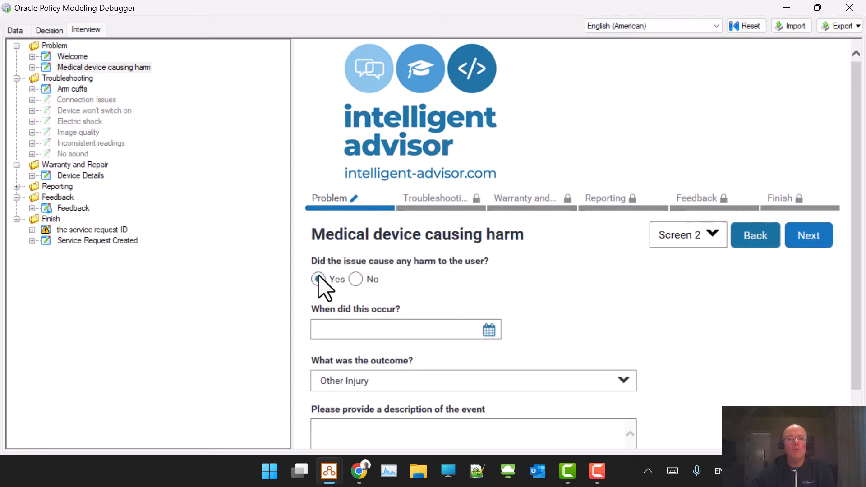
pyautogui.click(487, 330)
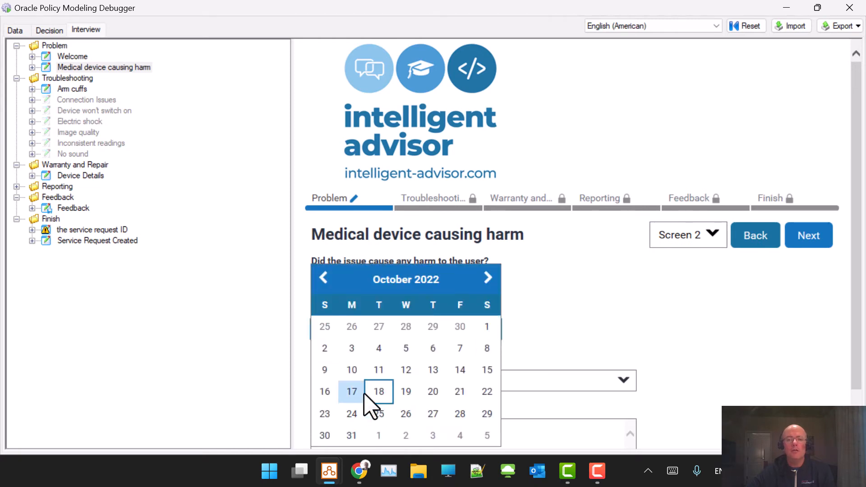
pyautogui.click(377, 392)
pyautogui.scroll(-1, 721, 330)
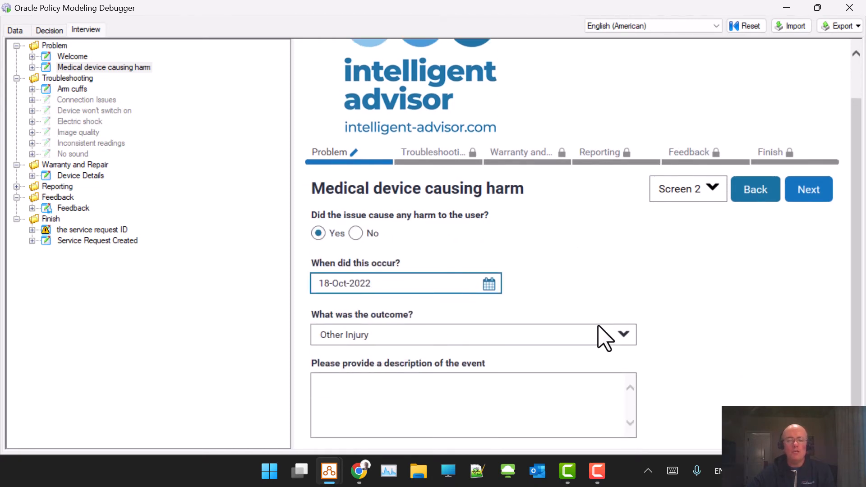
pyautogui.click(622, 334)
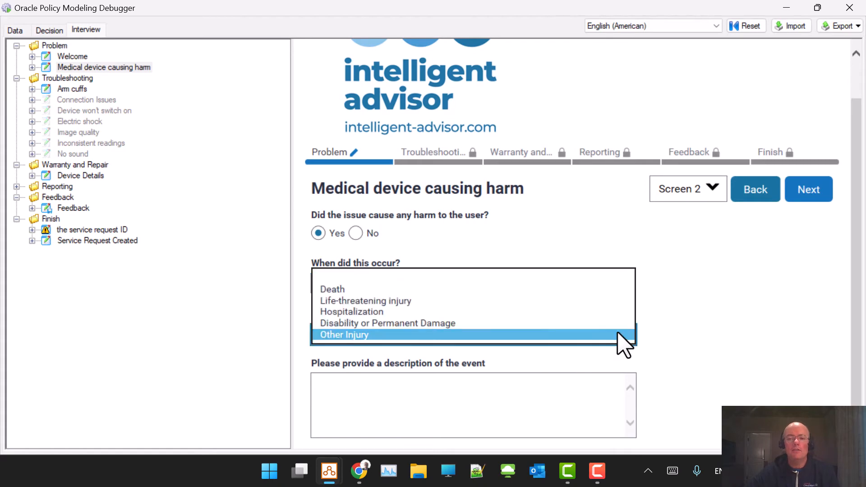
pyautogui.click(409, 311)
pyautogui.click(392, 384)
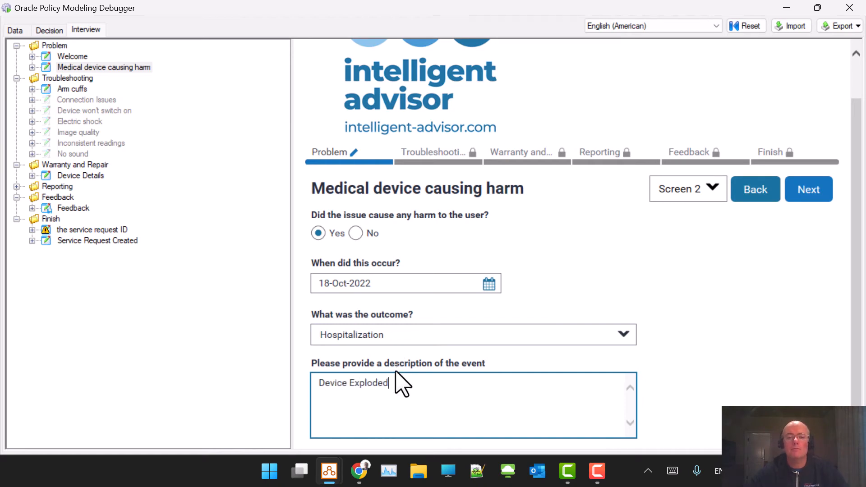
pyautogui.click(809, 193)
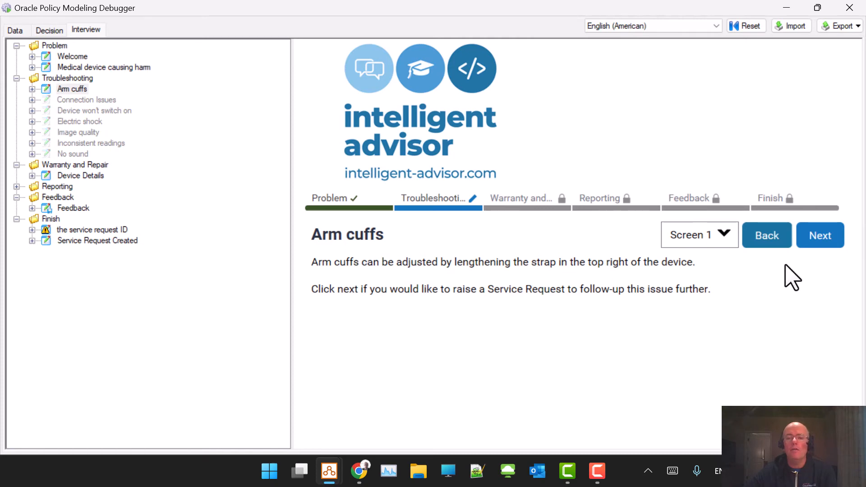
# - Continue past the Arm cuffs screen and set the date of purchase to month 10, day 10, year 2022
pyautogui.click(816, 246)
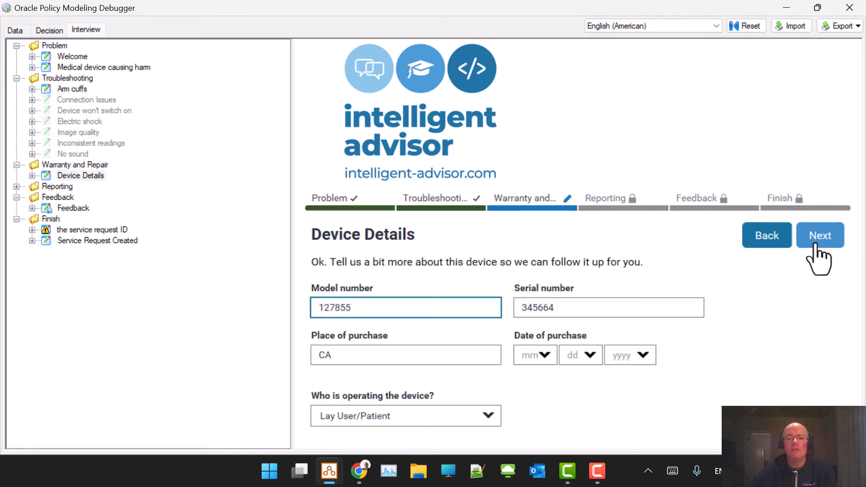
pyautogui.click(535, 358)
pyautogui.click(535, 374)
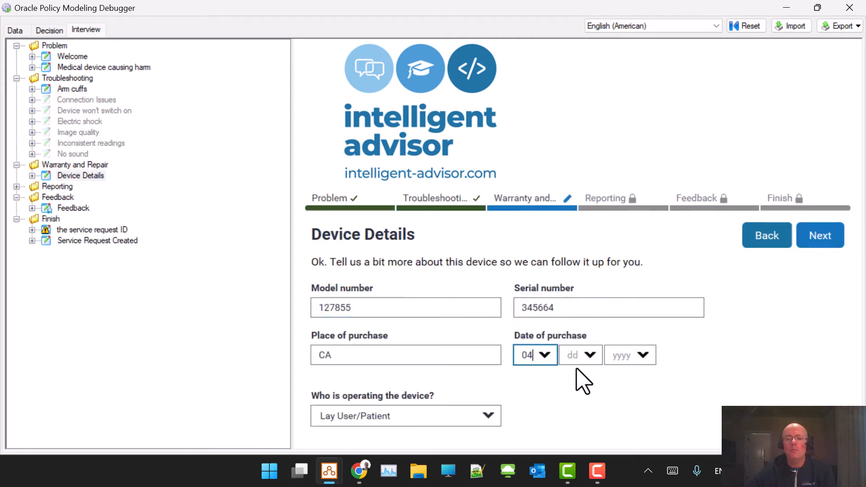
pyautogui.click(585, 355)
pyautogui.click(591, 355)
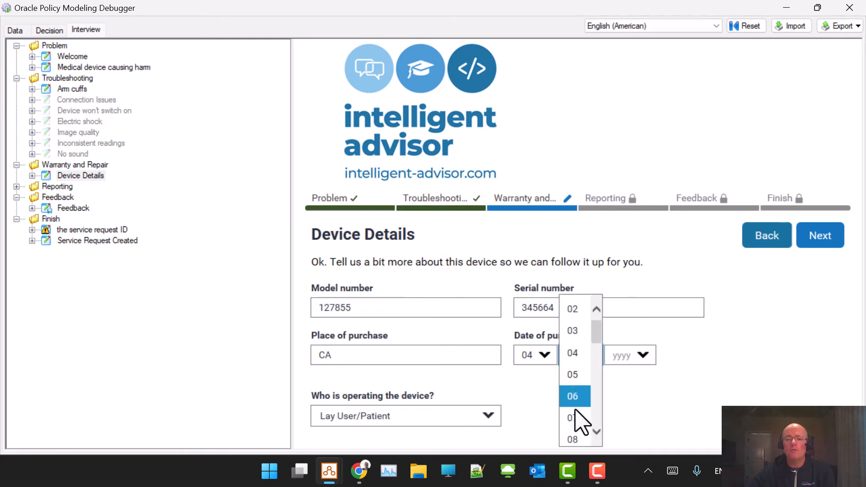
pyautogui.scroll(-2, 577, 429)
pyautogui.click(576, 440)
pyautogui.click(644, 356)
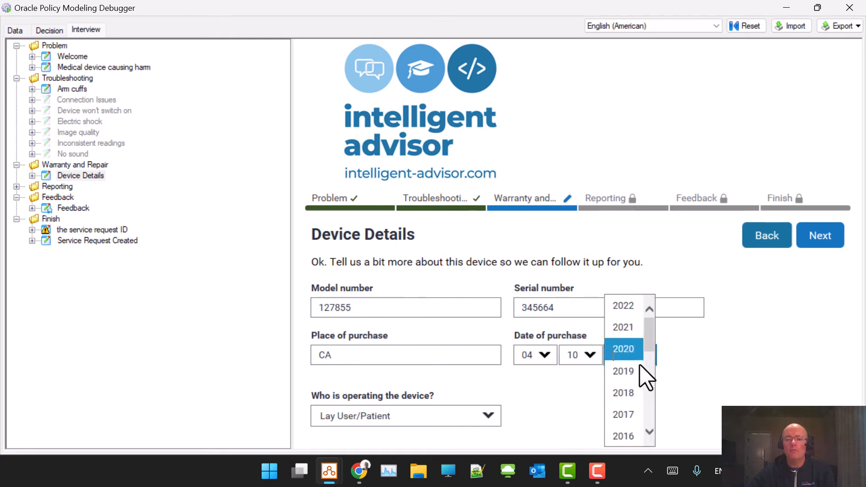
pyautogui.click(644, 308)
pyautogui.click(548, 355)
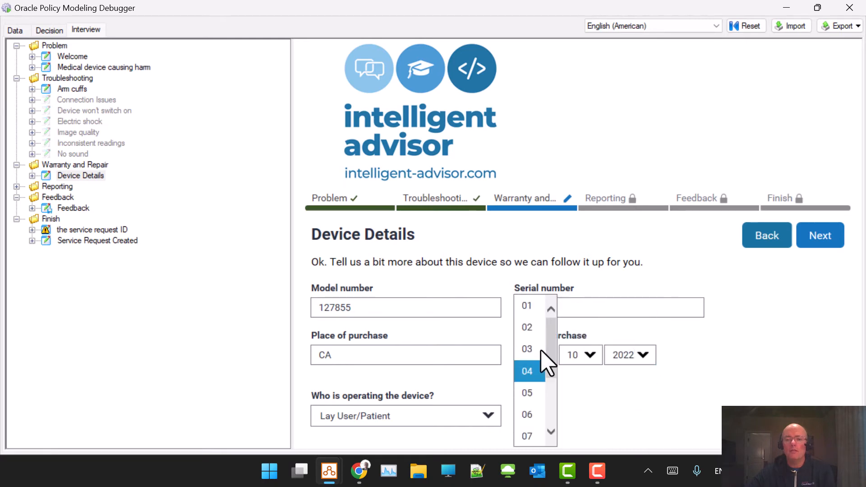
pyautogui.scroll(-3, 534, 377)
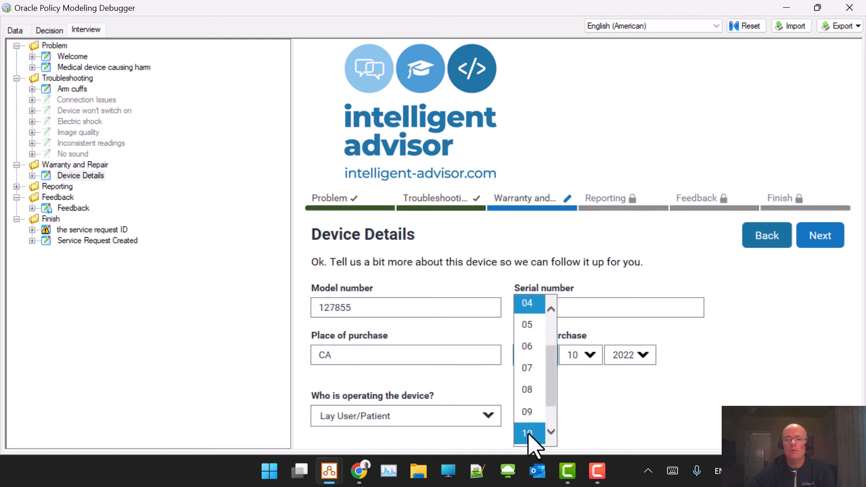
pyautogui.click(529, 434)
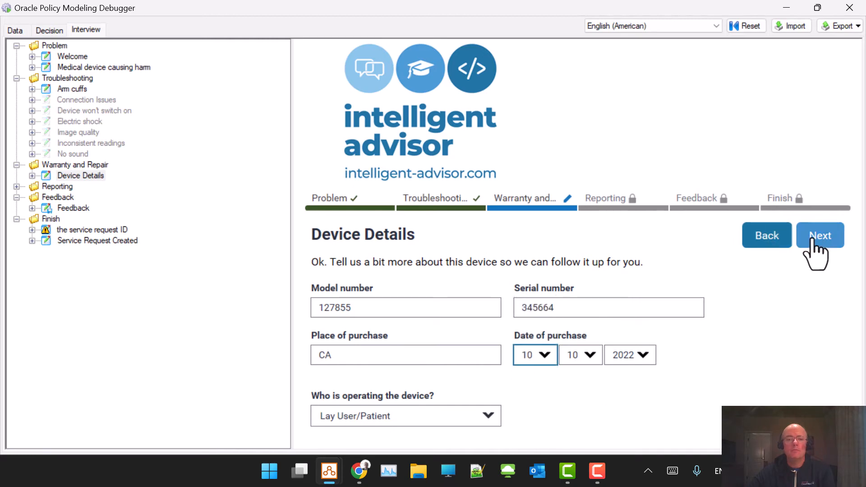
# - Select Lay User/Patient as the device operator, continue, and answer Yes to intending to report the event to the FDA
pyautogui.click(491, 419)
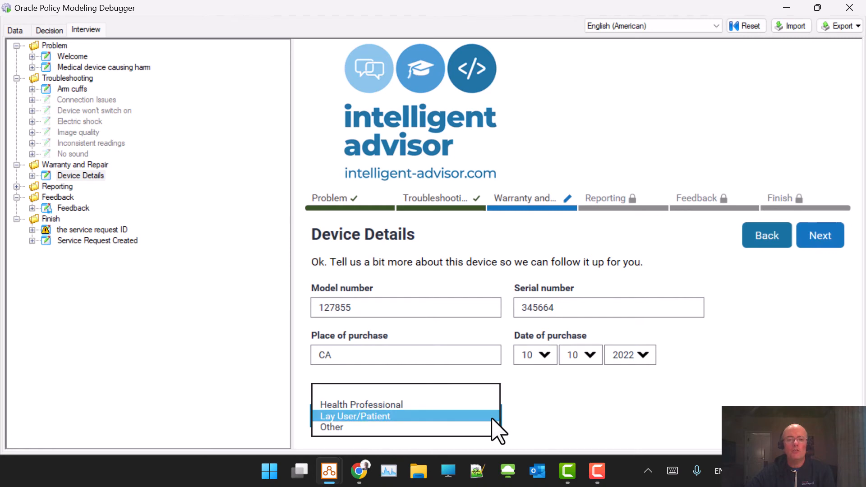
pyautogui.click(474, 413)
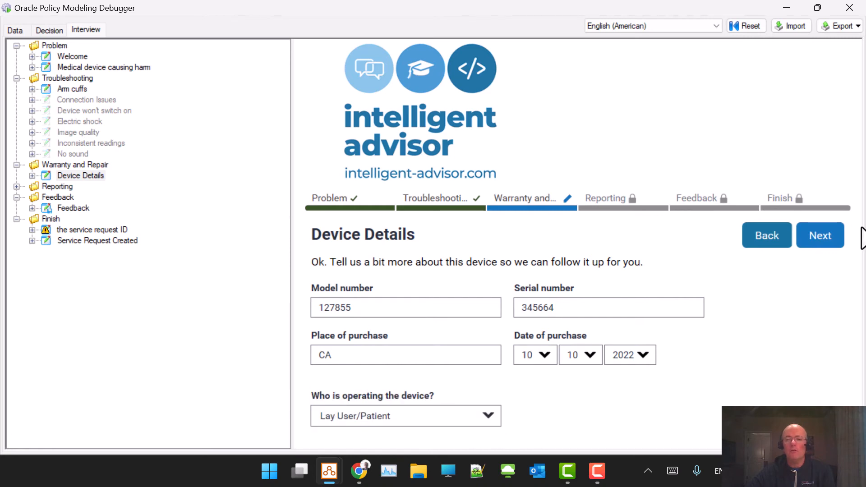
pyautogui.click(828, 246)
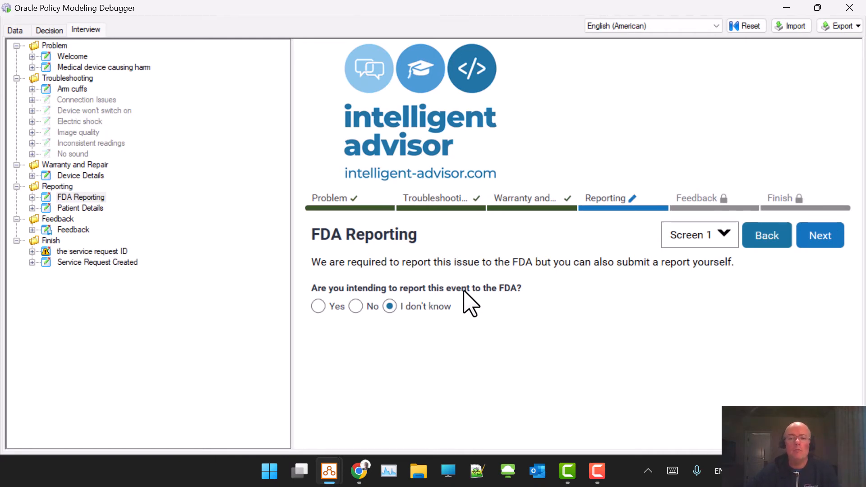
pyautogui.click(328, 310)
pyautogui.click(825, 237)
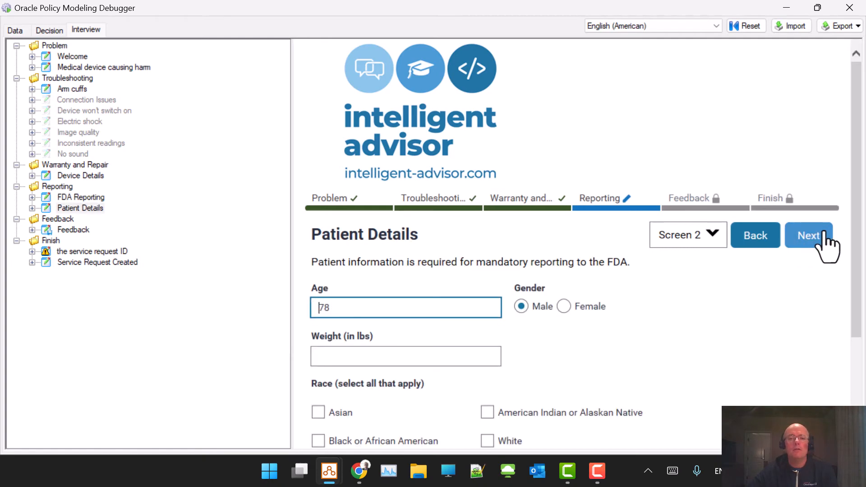
# - Complete Patient Details with weight 140 lbs, race White and medical history TEST, and continue to the Feedback screen
pyautogui.scroll(-3, 590, 300)
pyautogui.click(356, 233)
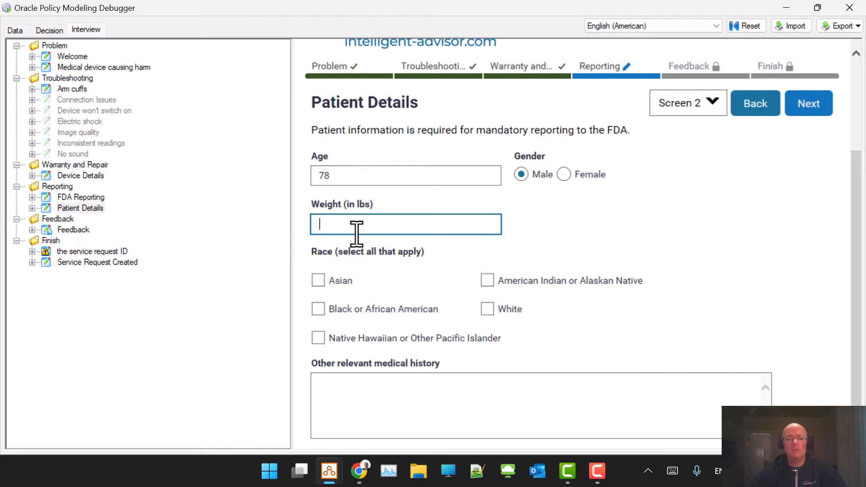
pyautogui.write('140')
pyautogui.click(487, 309)
pyautogui.click(381, 392)
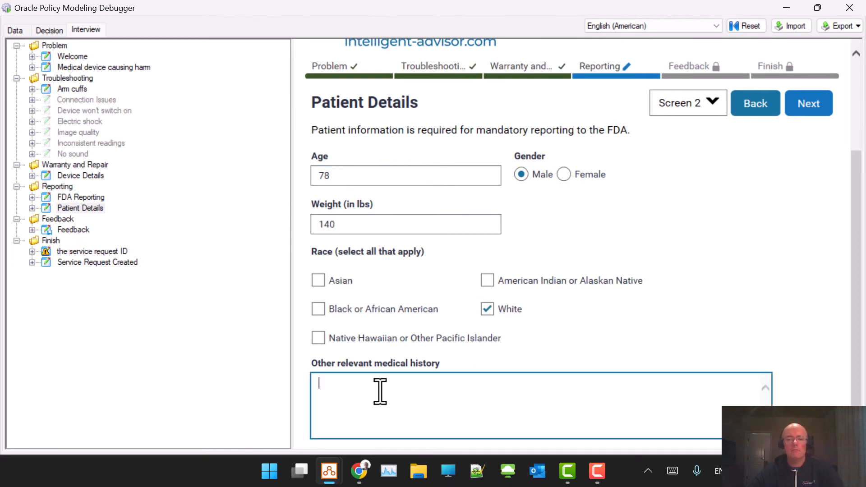
pyautogui.write('TEST')
pyautogui.click(809, 105)
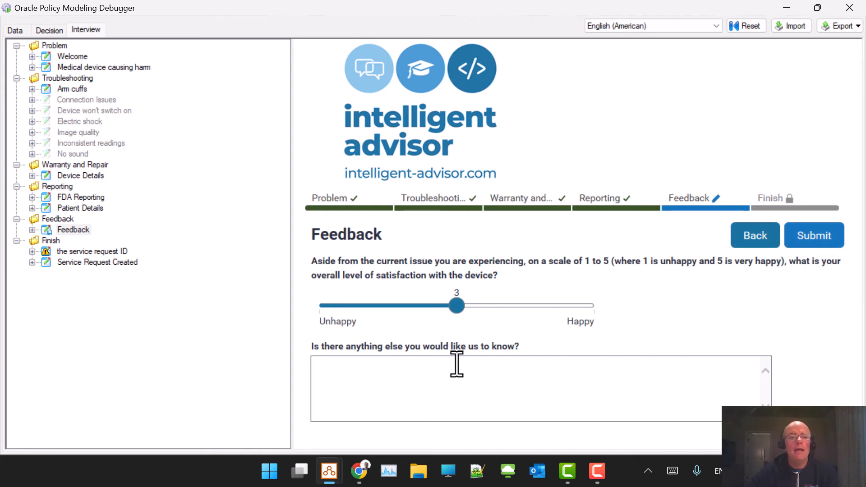
# - Submit the Feedback screen and continue past the service request ID to the Service Request Created screen
pyautogui.click(822, 236)
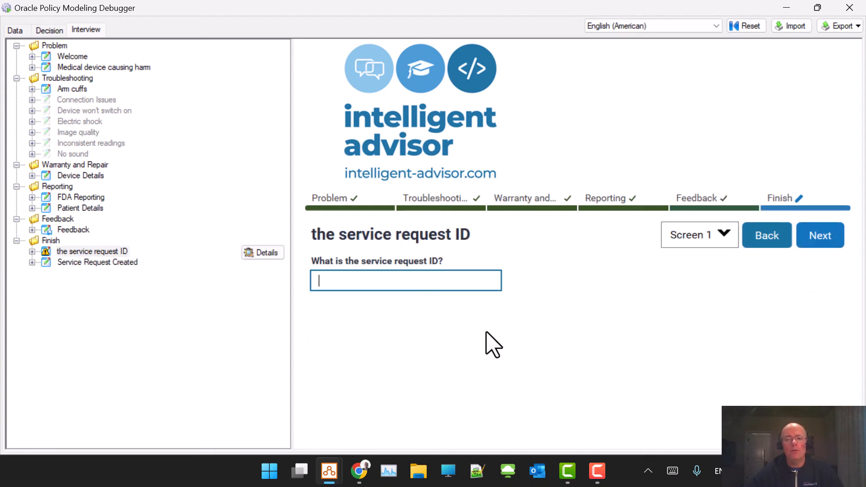
pyautogui.click(821, 239)
pyautogui.scroll(-3, 765, 271)
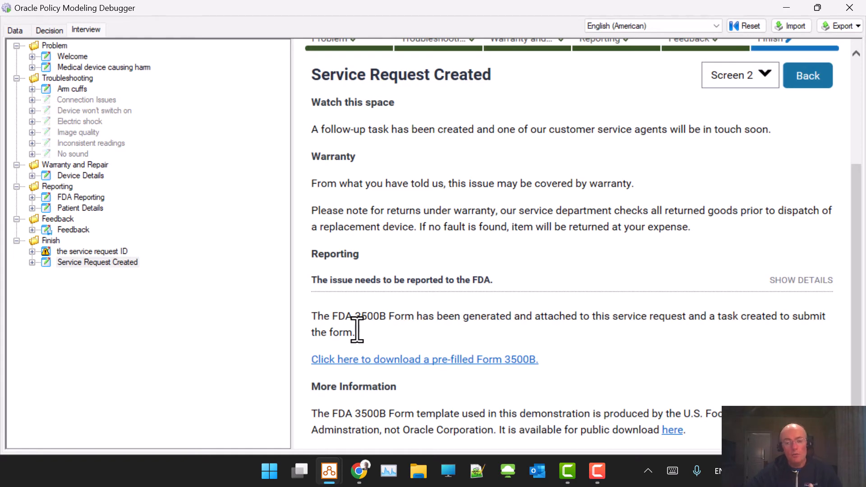
# - Open the pre-filled FDA form PDF, review the interview answers filled in across its pages, and close it
pyautogui.click(457, 361)
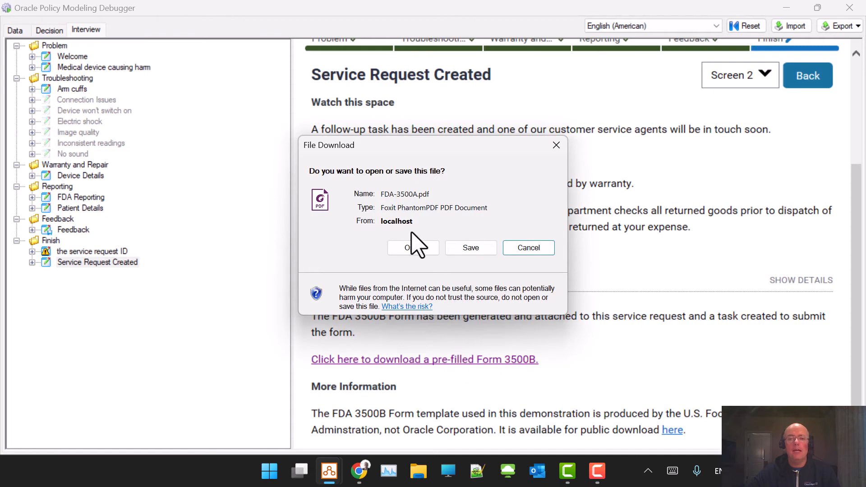
pyautogui.click(412, 252)
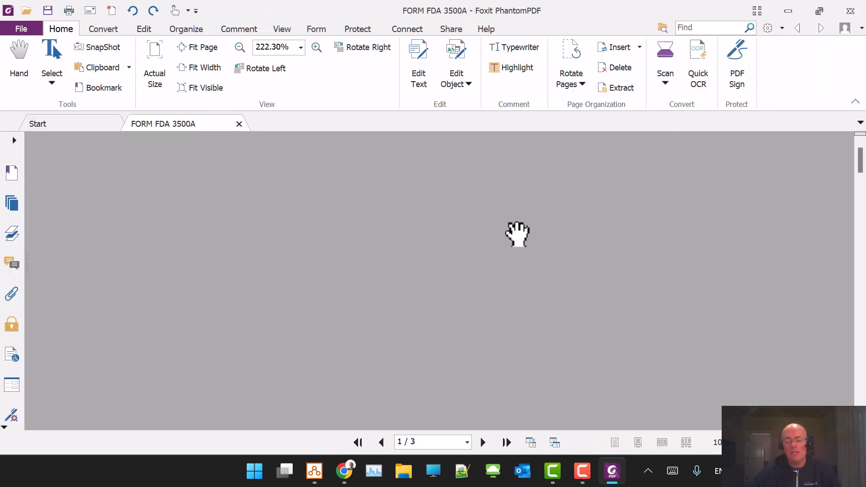
pyautogui.scroll(-3, 517, 228)
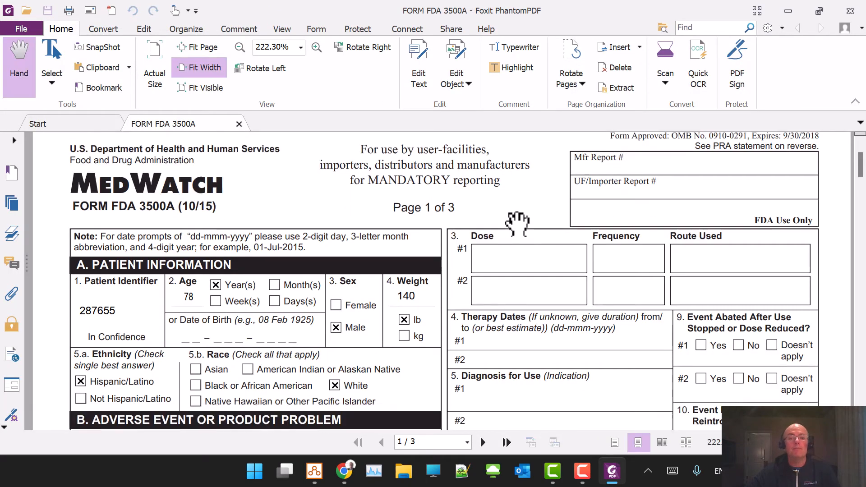
pyautogui.scroll(-1, 518, 224)
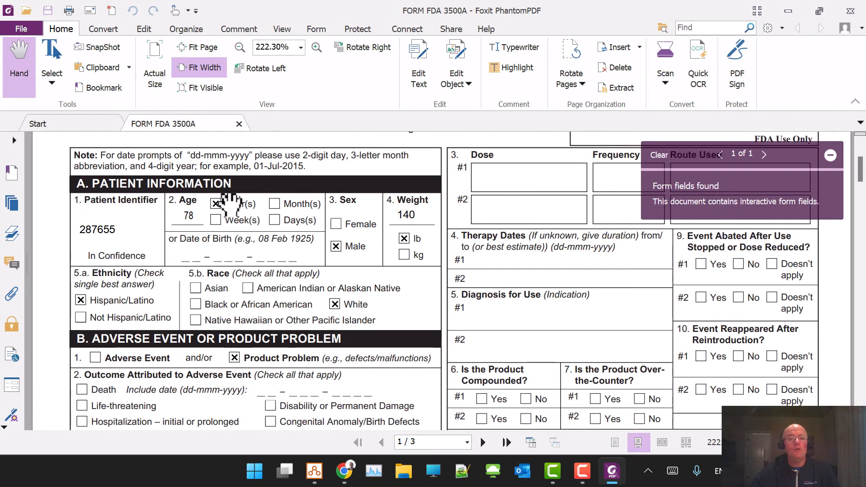
pyautogui.scroll(-7, 545, 296)
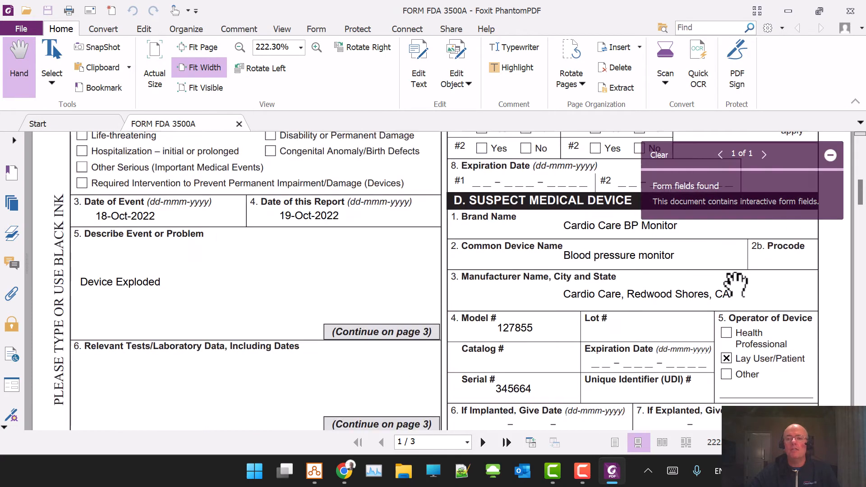
pyautogui.scroll(-3, 544, 299)
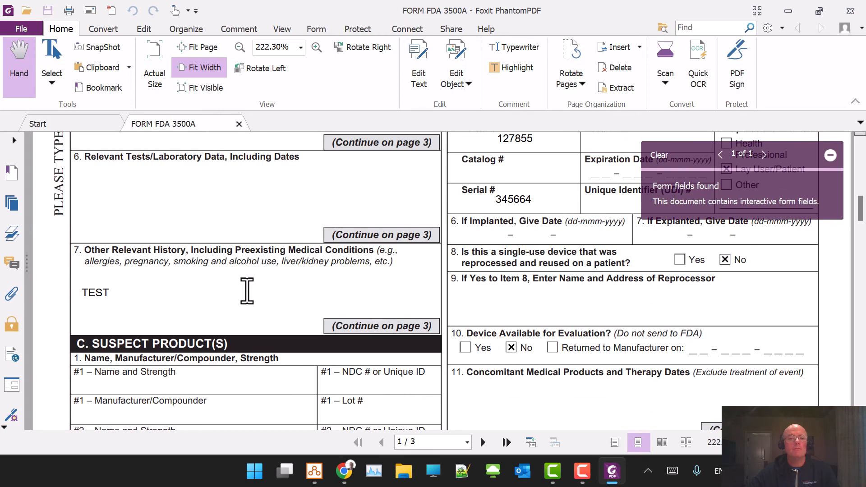
pyautogui.scroll(-20, 476, 270)
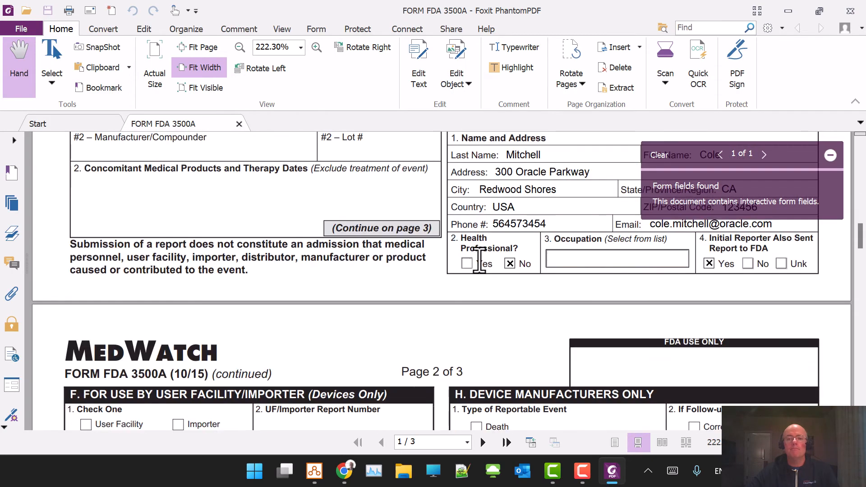
pyautogui.scroll(-20, 479, 260)
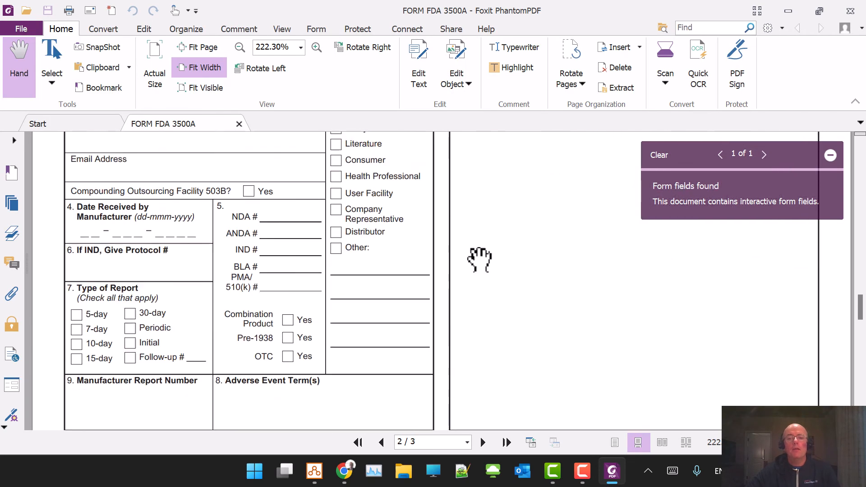
pyautogui.scroll(-7, 479, 255)
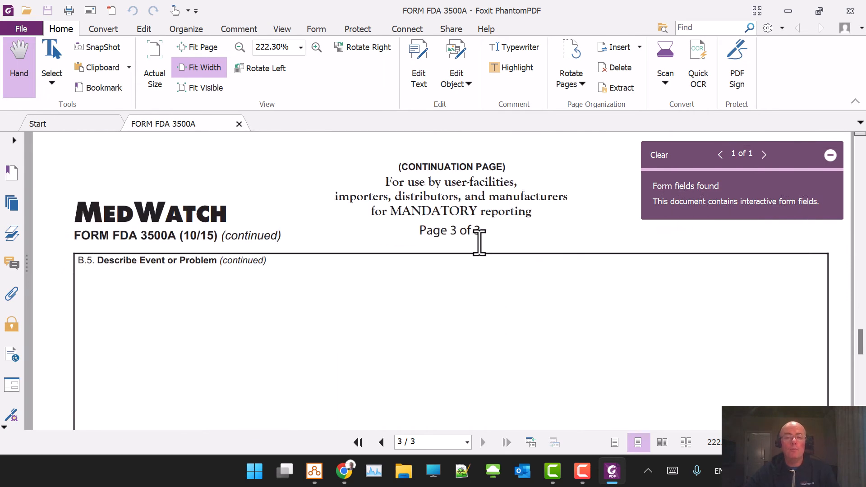
pyautogui.click(854, 13)
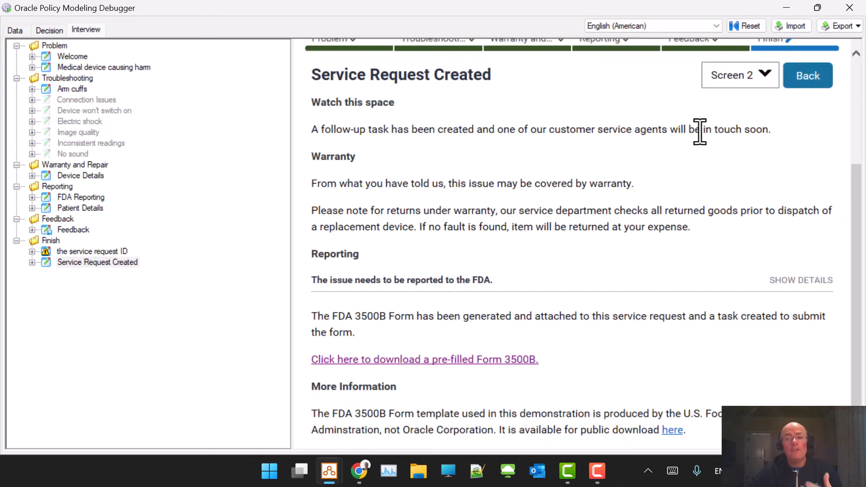
# - Close the debugger and show the forms defined in the Warranty project
pyautogui.click(851, 10)
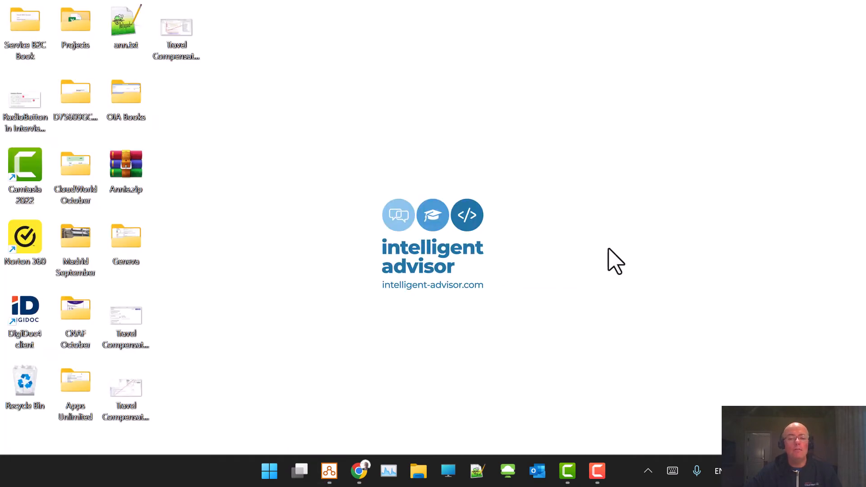
pyautogui.click(328, 473)
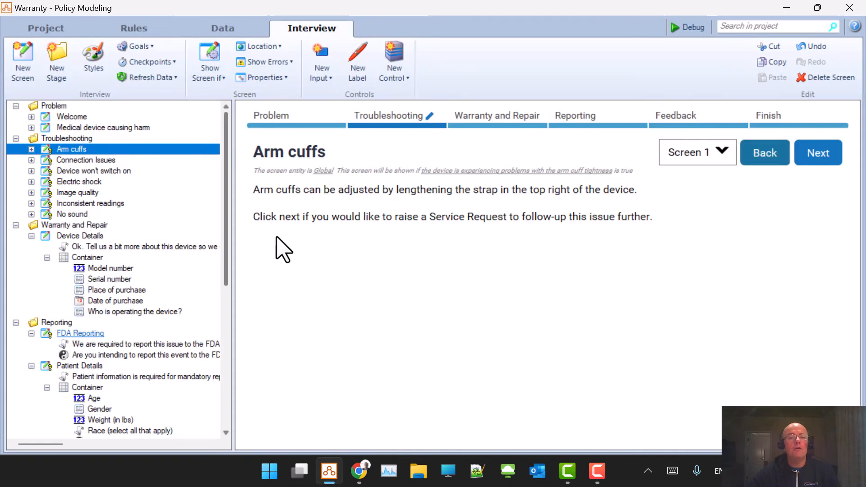
pyautogui.click(50, 30)
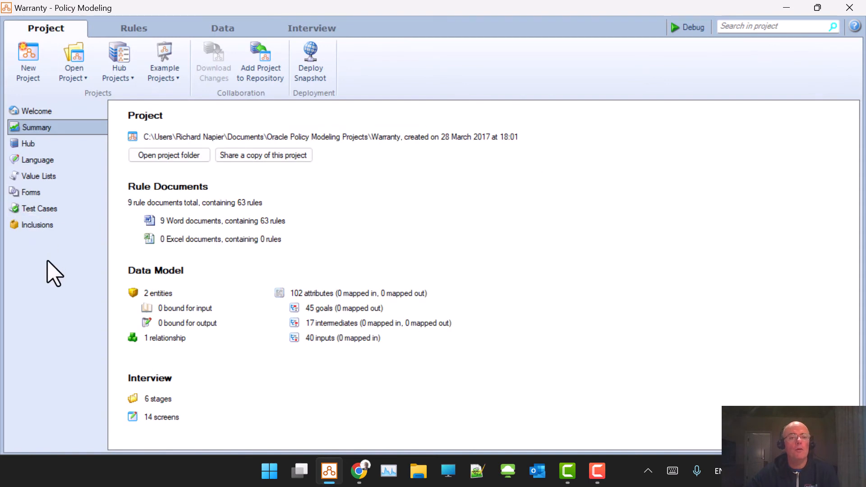
pyautogui.click(30, 193)
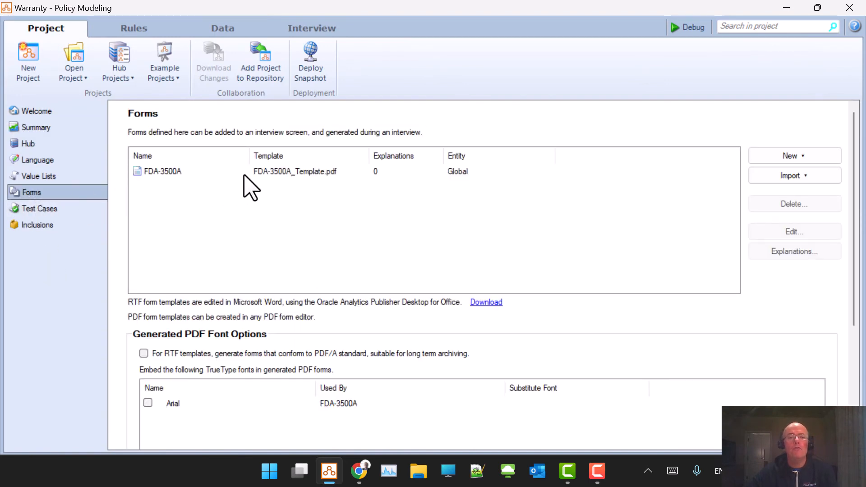
# - Check the template types available for new forms alongside FDA-3500A, and inspect the problem types value list
pyautogui.click(304, 174)
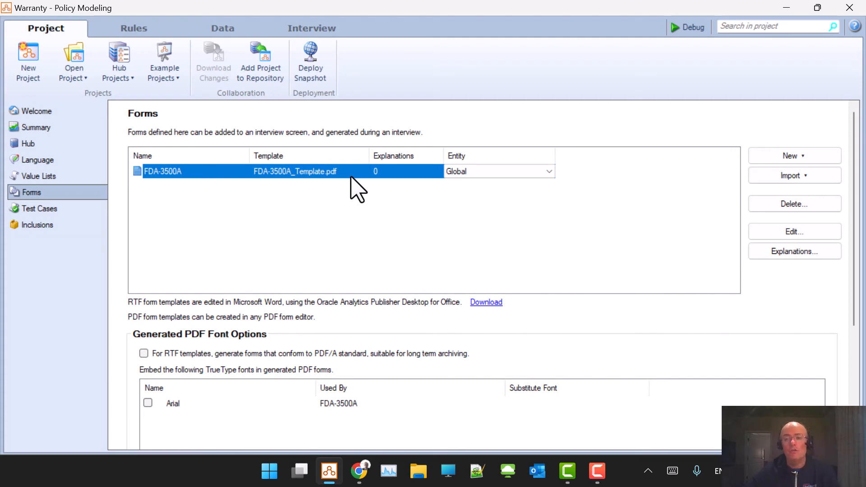
pyautogui.click(816, 156)
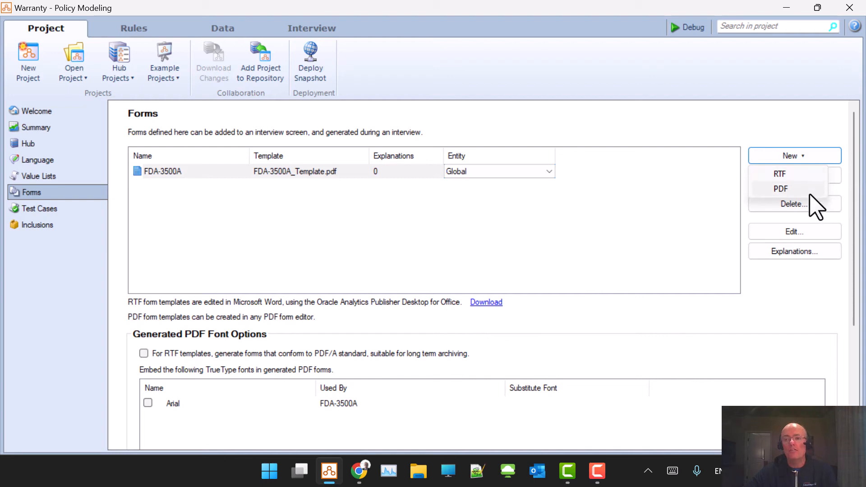
pyautogui.click(738, 306)
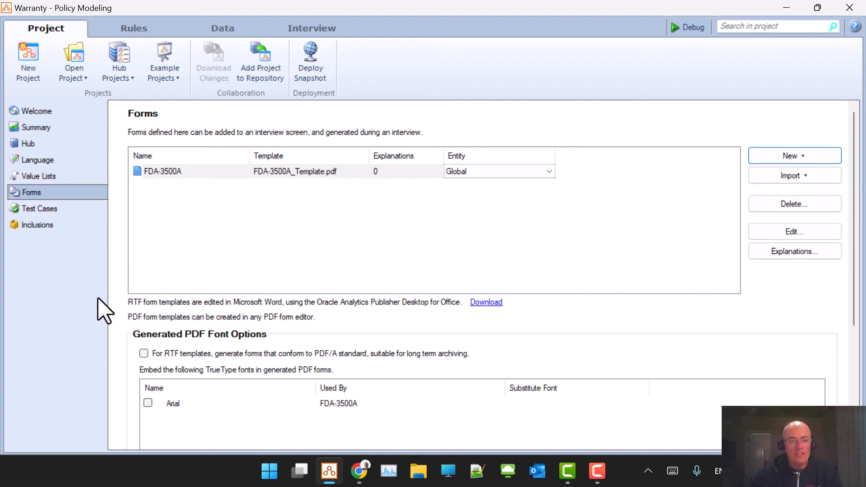
pyautogui.click(55, 180)
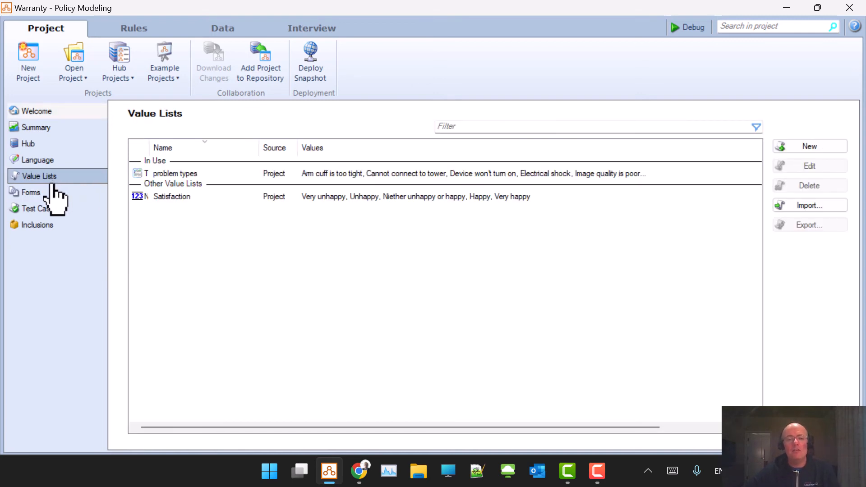
pyautogui.click(249, 173)
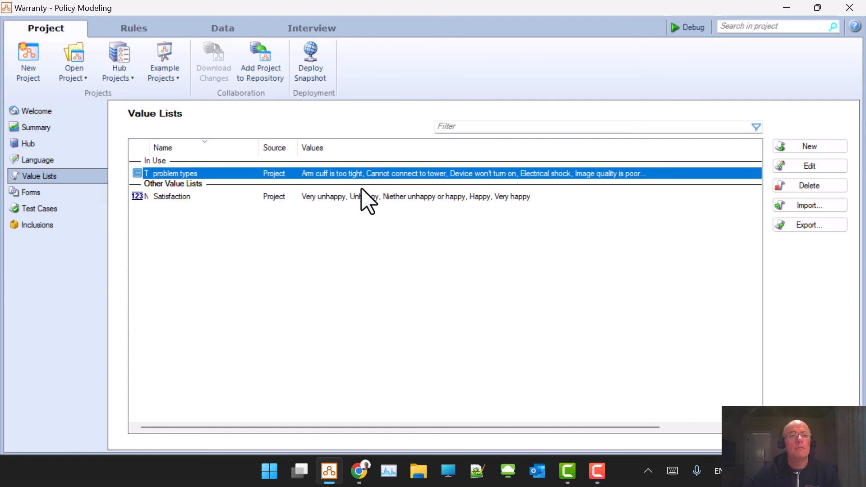
# - Add a French (fr-FR) translation file in the project's language settings and review its entry
pyautogui.click(34, 163)
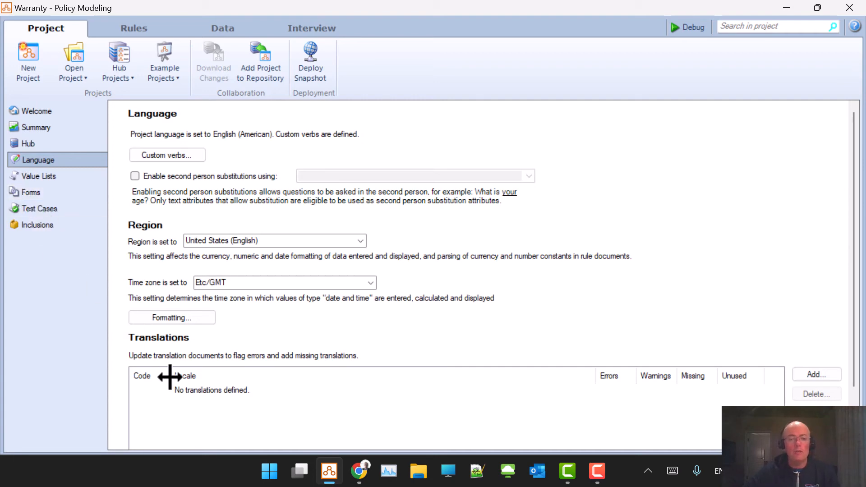
pyautogui.click(814, 374)
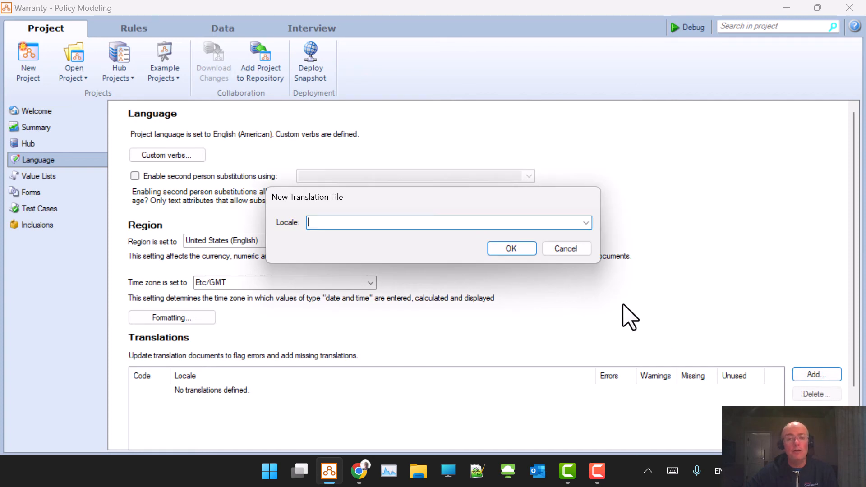
pyautogui.click(586, 222)
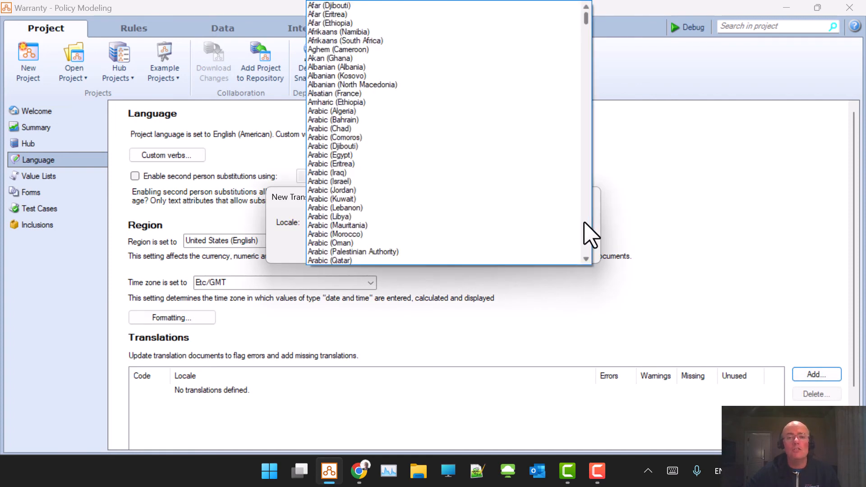
pyautogui.scroll(-6, 506, 145)
pyautogui.scroll(-20, 496, 129)
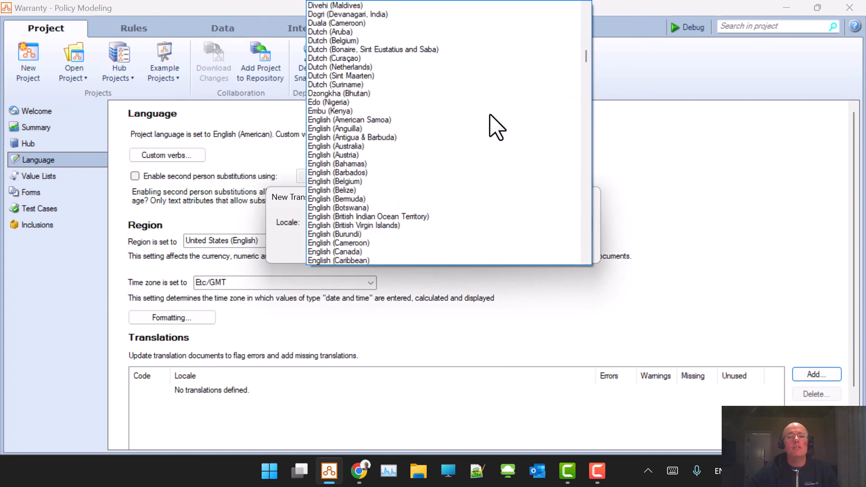
pyautogui.scroll(-20, 492, 133)
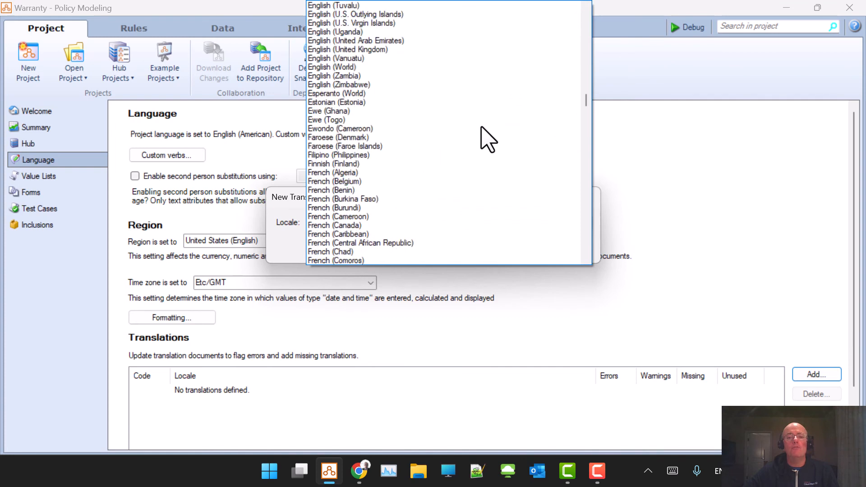
pyautogui.click(367, 148)
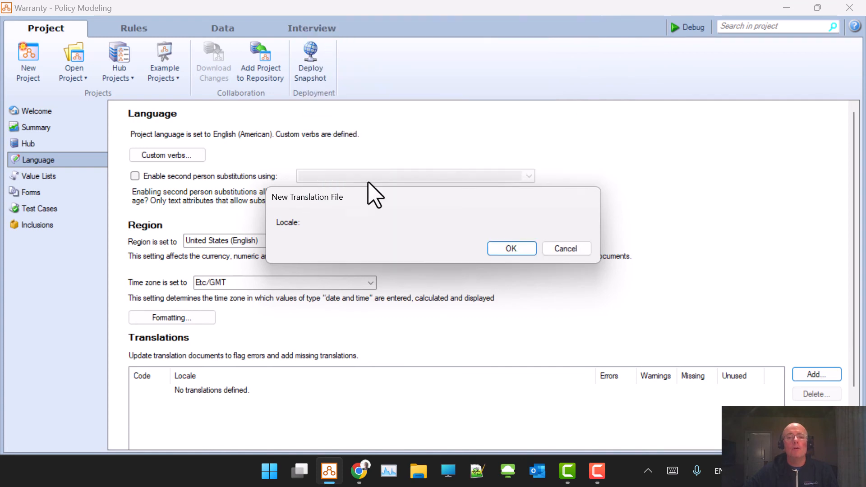
pyautogui.click(510, 249)
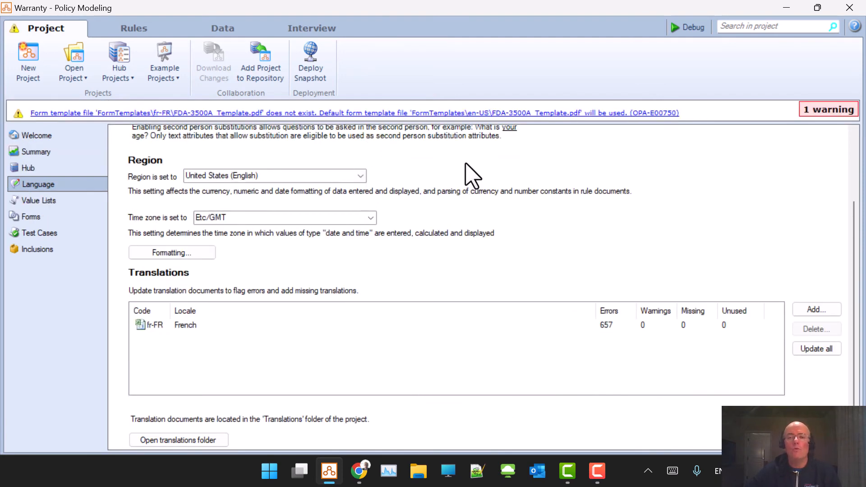
pyautogui.click(197, 325)
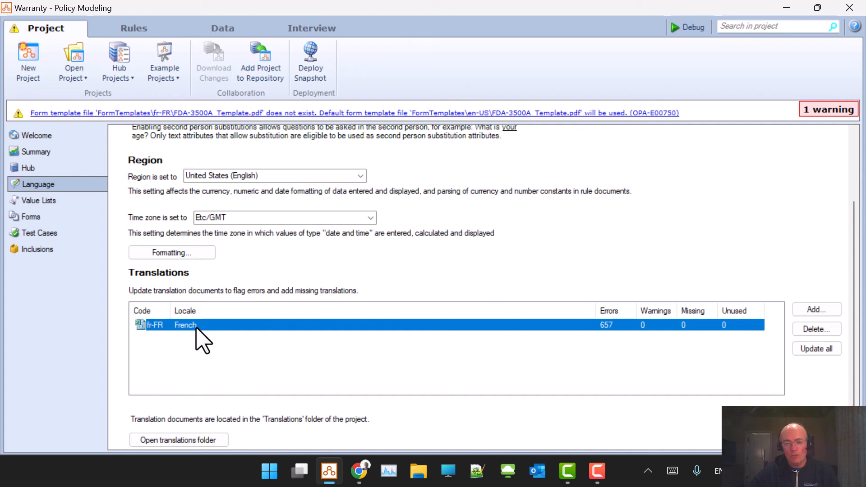
pyautogui.scroll(3, 277, 261)
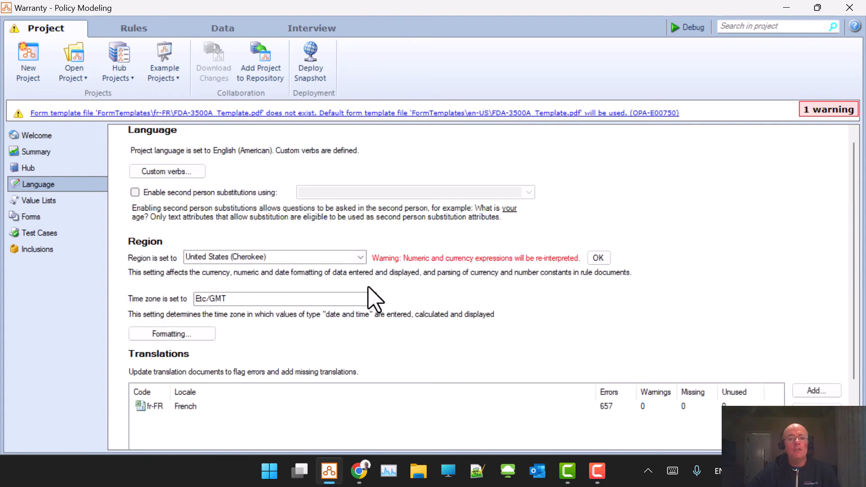
# - Revisit the project's forms, open the Warranty project folder, and select the en-US folder inside FormTemplates
pyautogui.click(35, 218)
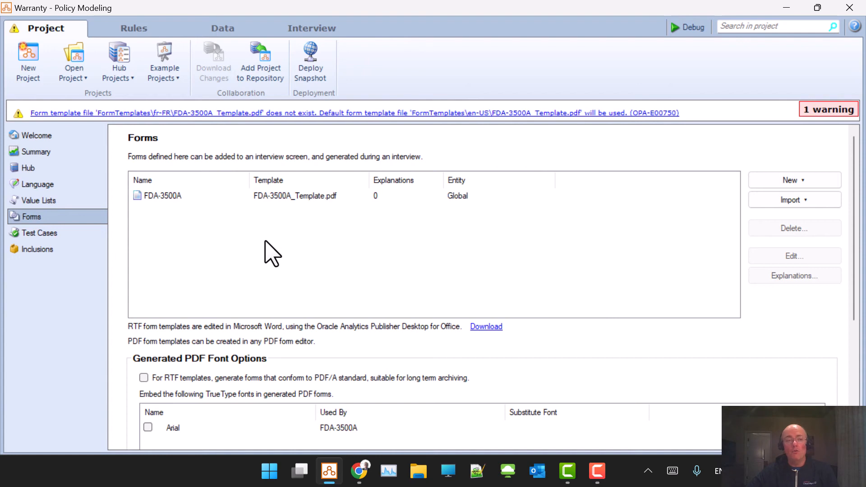
pyautogui.click(48, 136)
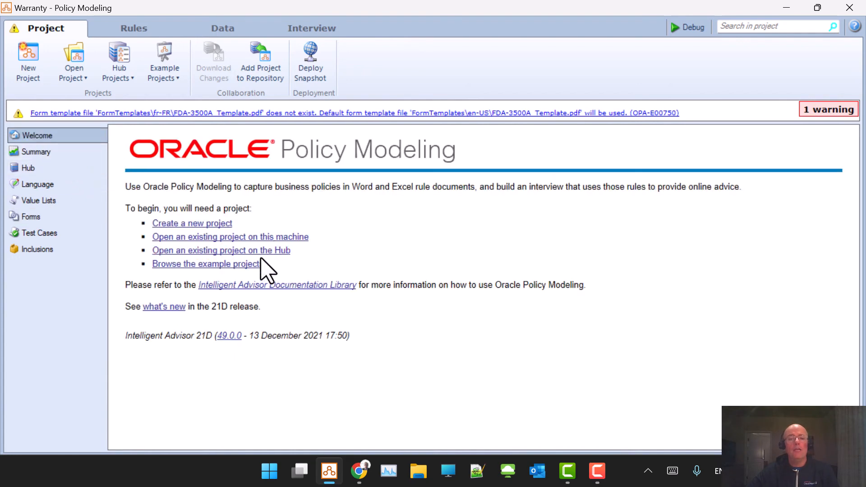
pyautogui.click(50, 152)
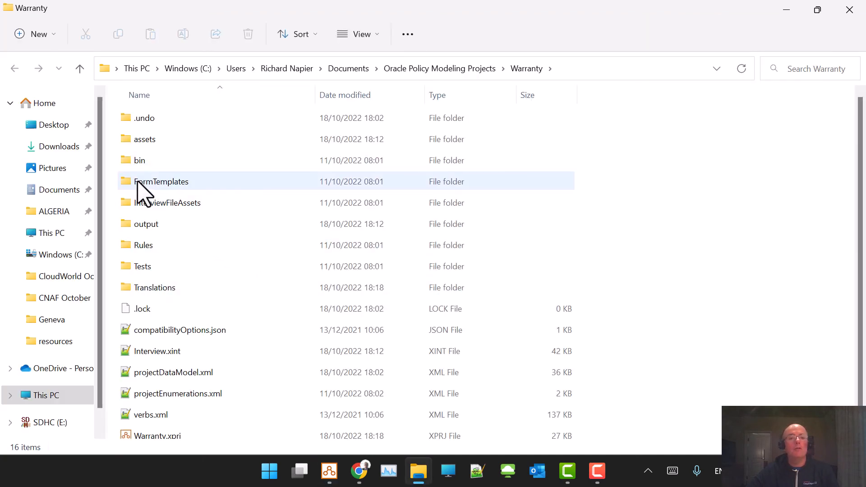
pyautogui.doubleClick(149, 181)
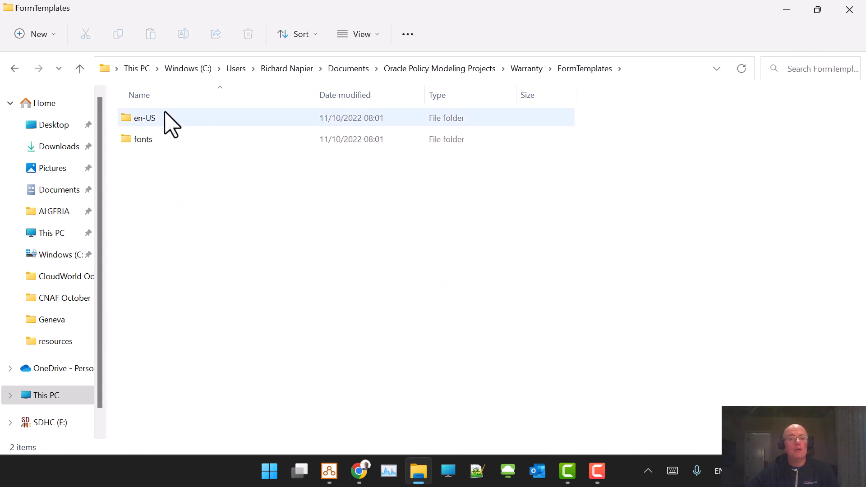
pyautogui.click(165, 113)
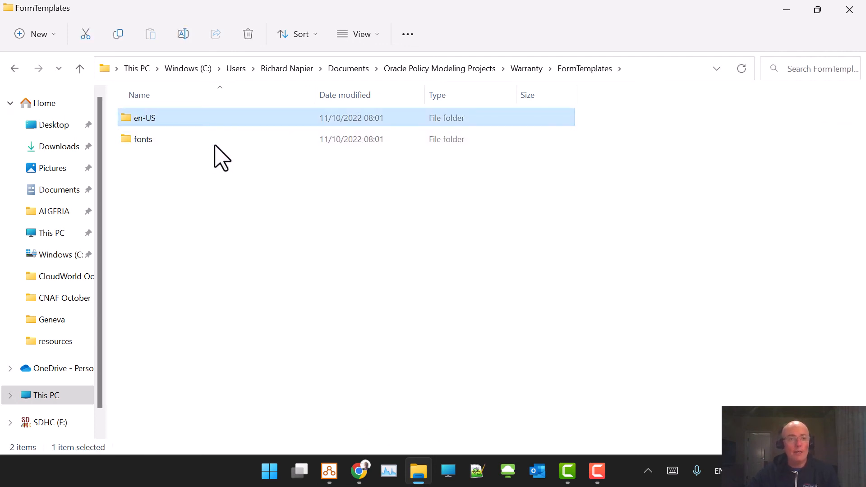
# - Duplicate the en-US folder within FormTemplates, rename the copy fr-FR, and open it to check the form template inside
pyautogui.click(222, 129)
pyautogui.doubleClick(221, 126)
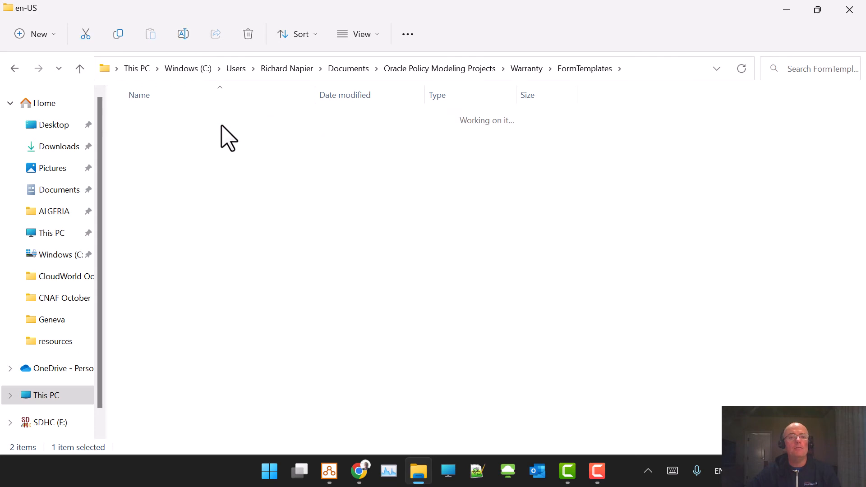
pyautogui.hotkey('alt', 'Left')
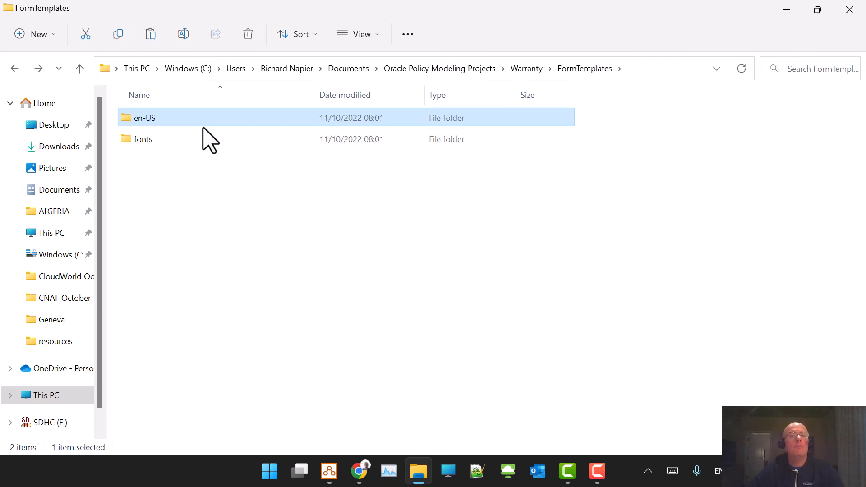
pyautogui.hotkey('ctrl', 'v')
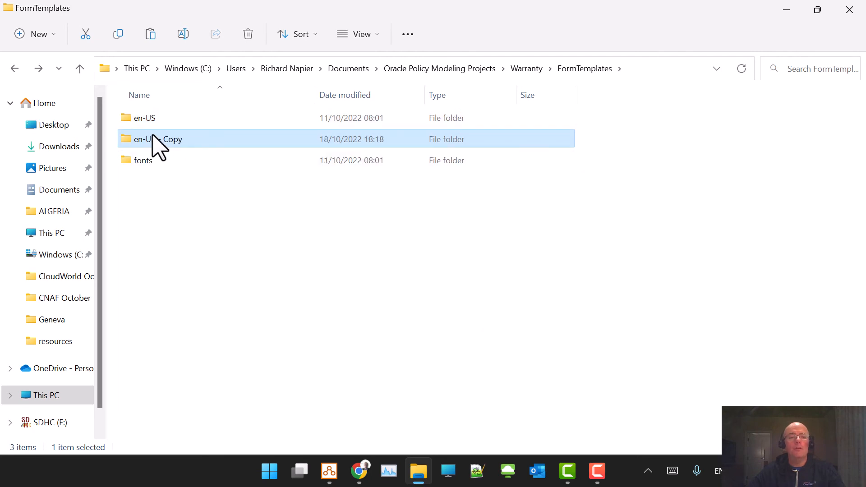
pyautogui.click(154, 143)
pyautogui.write('fr-FR')
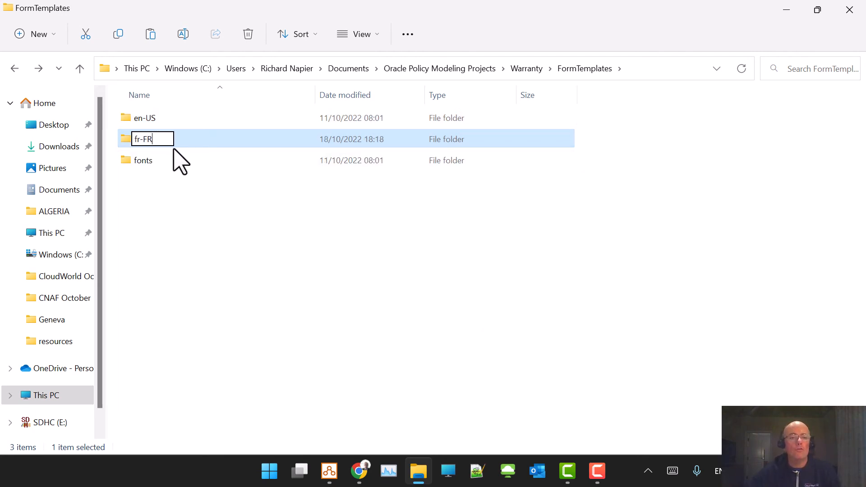
pyautogui.press('Return')
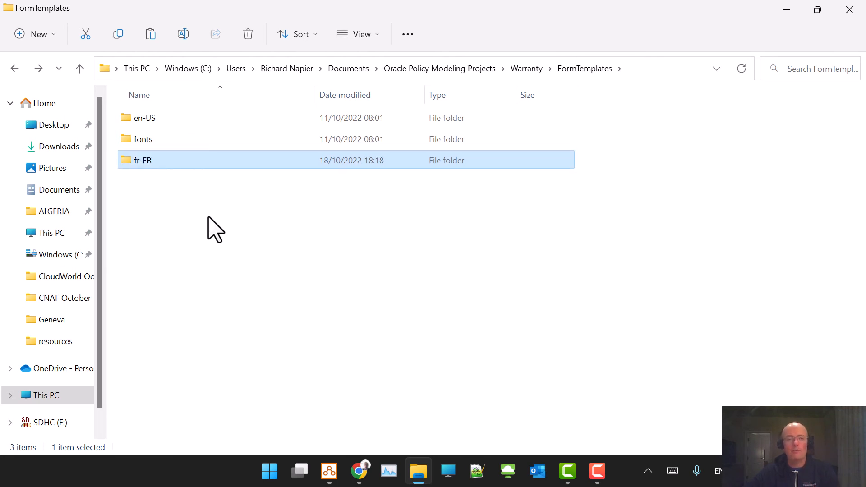
pyautogui.doubleClick(166, 161)
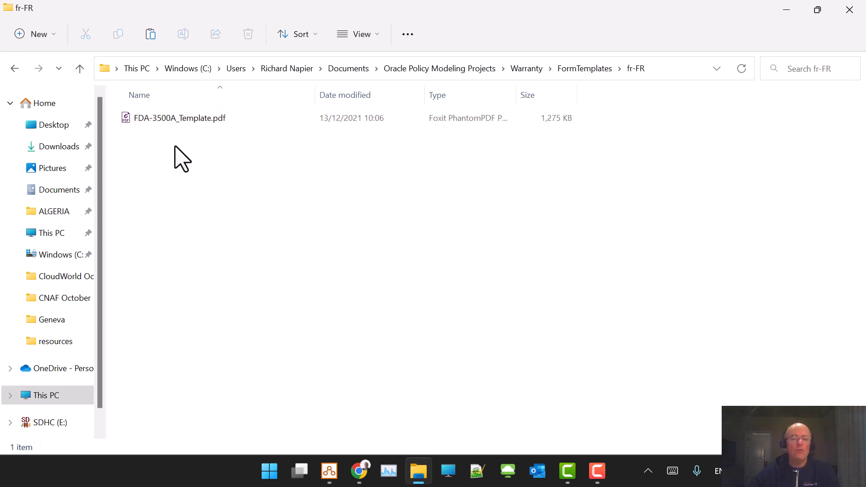
# - Switch back to Policy Modeling and open the French (fr-FR) translation workbook from the project's language settings in a maximized window
pyautogui.click(330, 472)
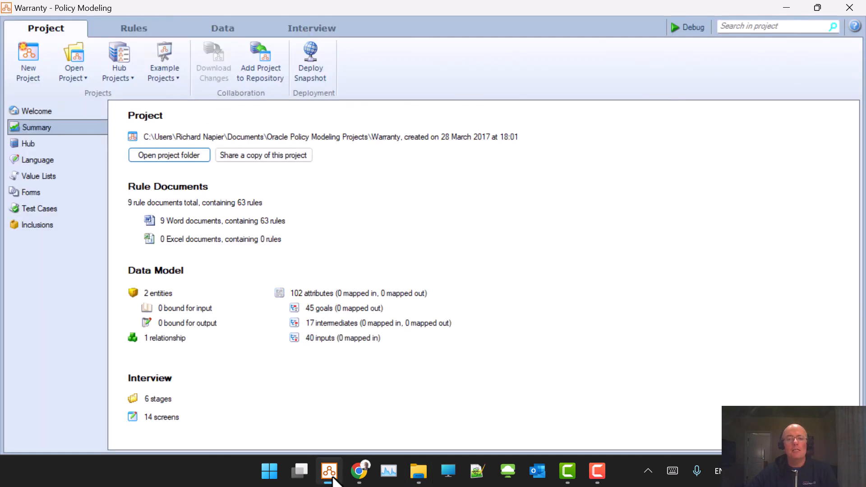
pyautogui.click(45, 198)
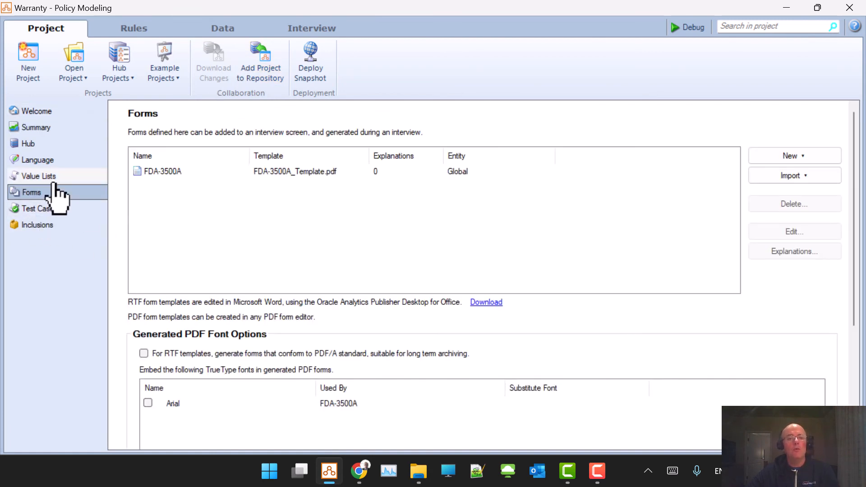
pyautogui.click(47, 151)
pyautogui.click(49, 158)
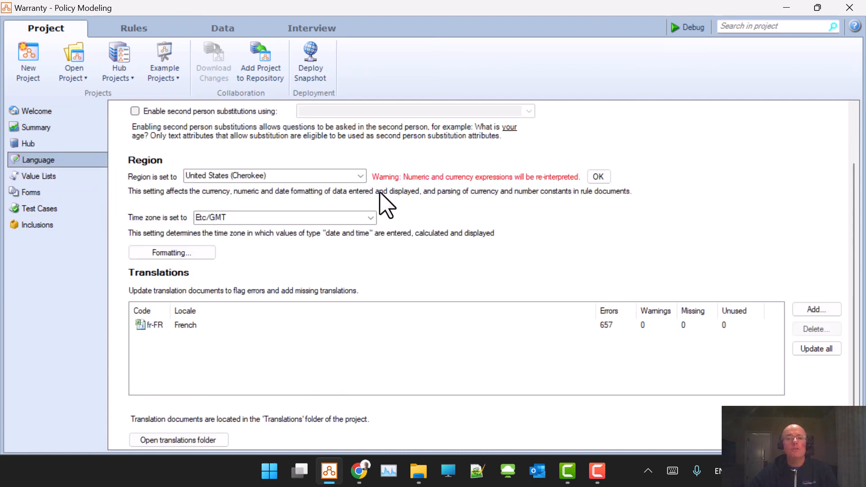
pyautogui.click(183, 325)
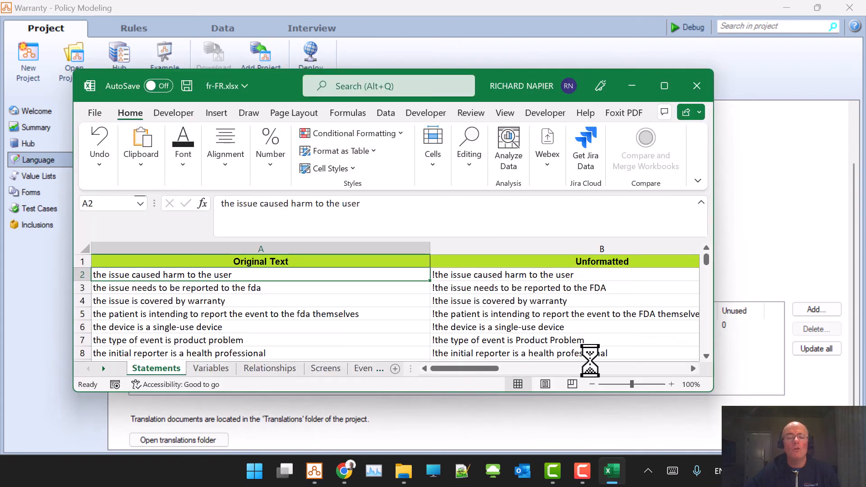
pyautogui.click(665, 87)
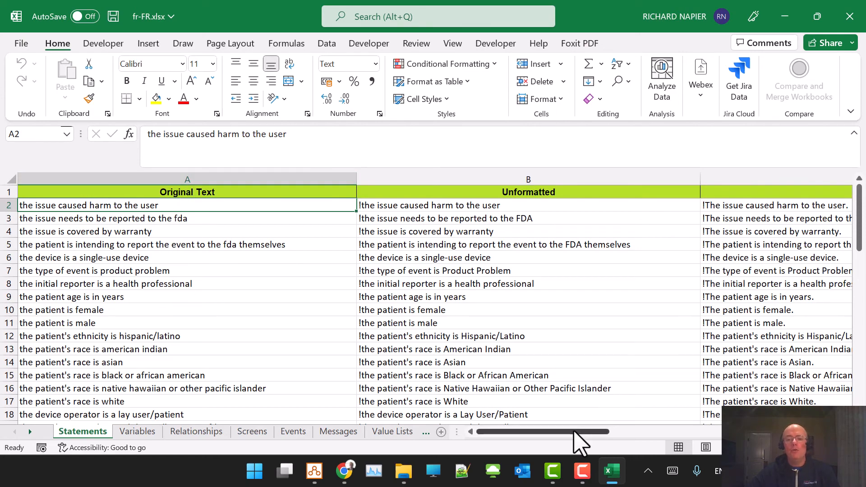
# - Look through the translation workbook's Statements, Variables, Relationships, Screens, Events, Messages and Value Lists sheets
pyautogui.moveTo(576, 432); pyautogui.dragTo(495, 435)
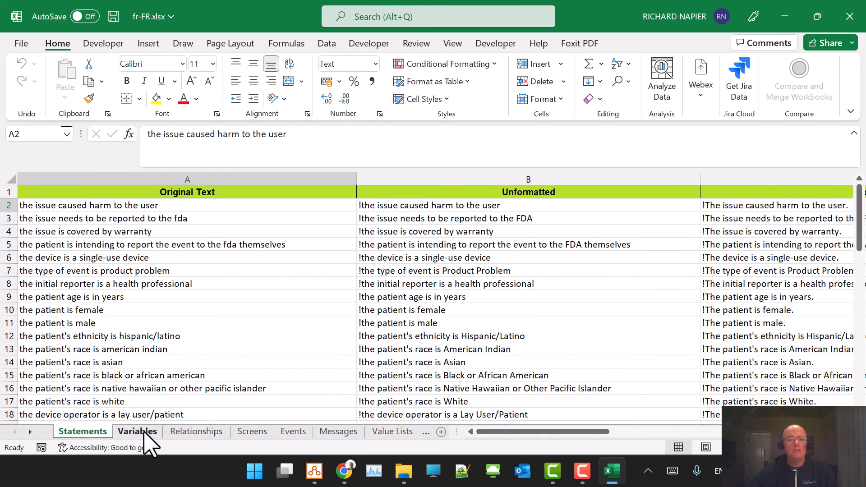
pyautogui.click(144, 432)
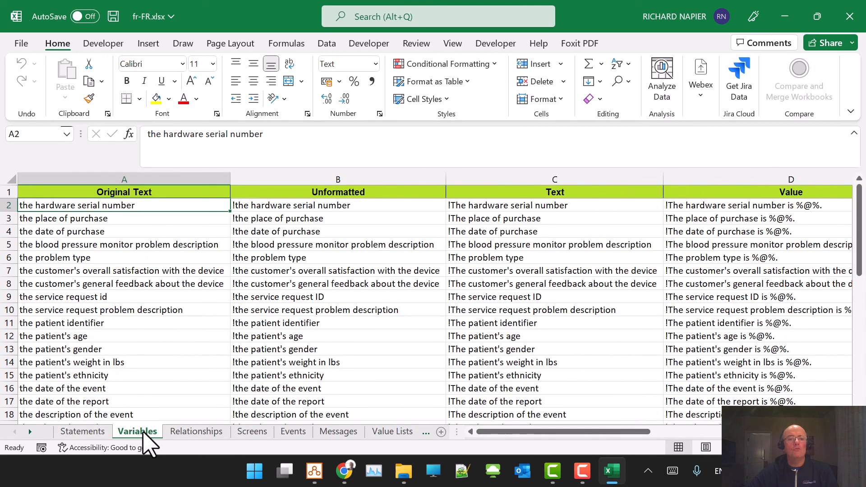
pyautogui.click(200, 435)
pyautogui.click(264, 435)
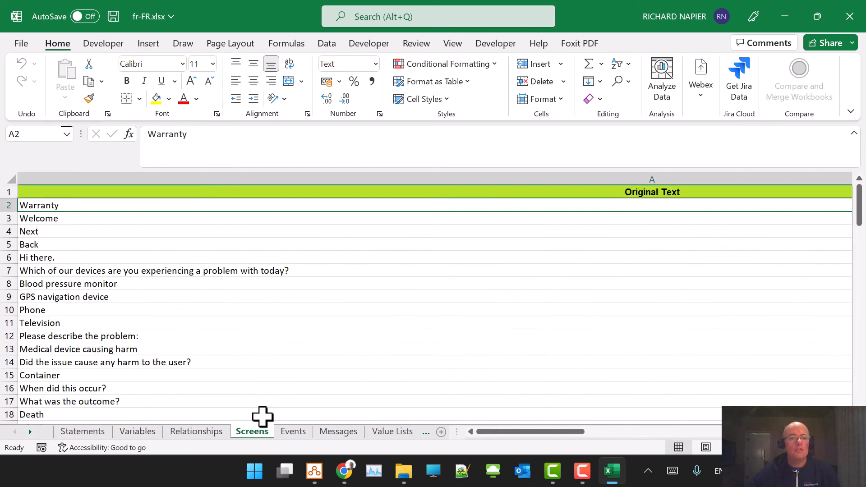
pyautogui.click(299, 434)
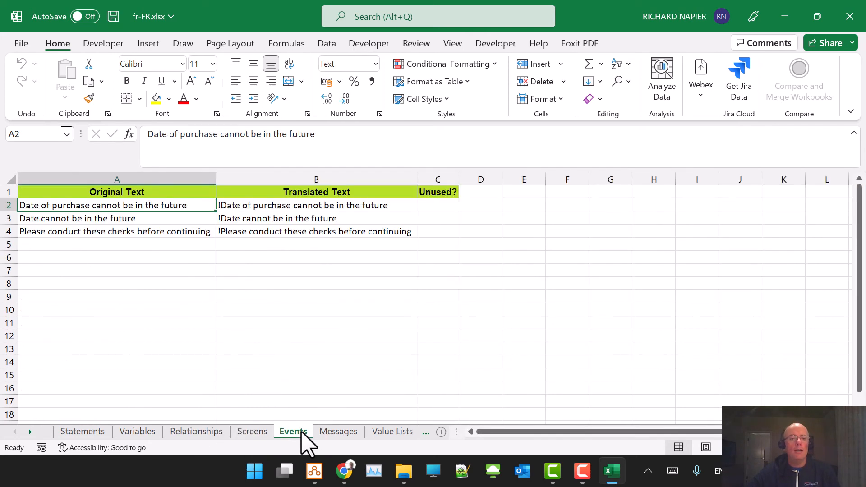
pyautogui.click(340, 431)
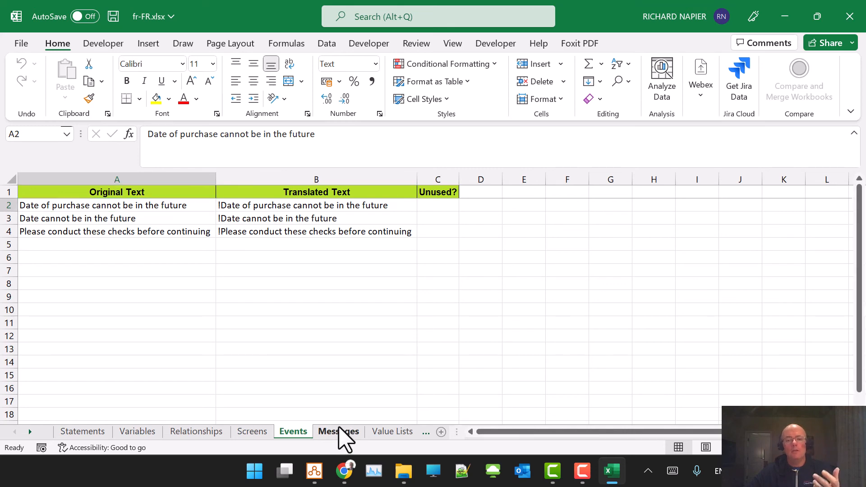
pyautogui.click(297, 432)
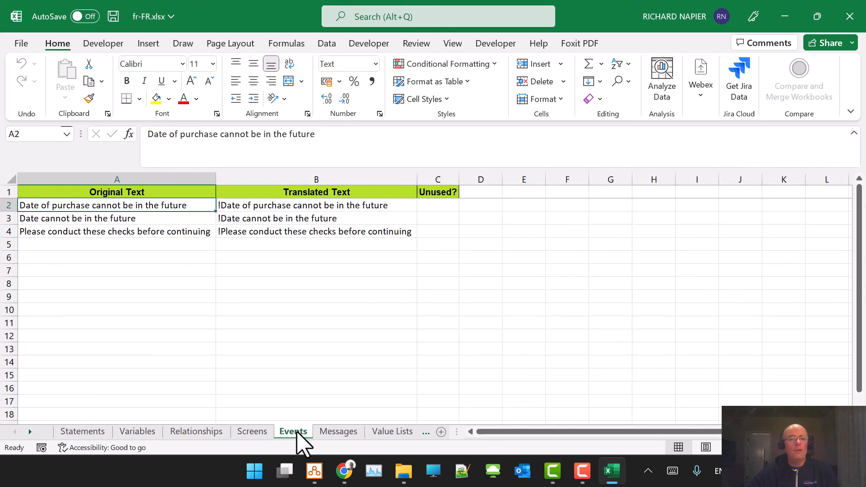
pyautogui.click(344, 432)
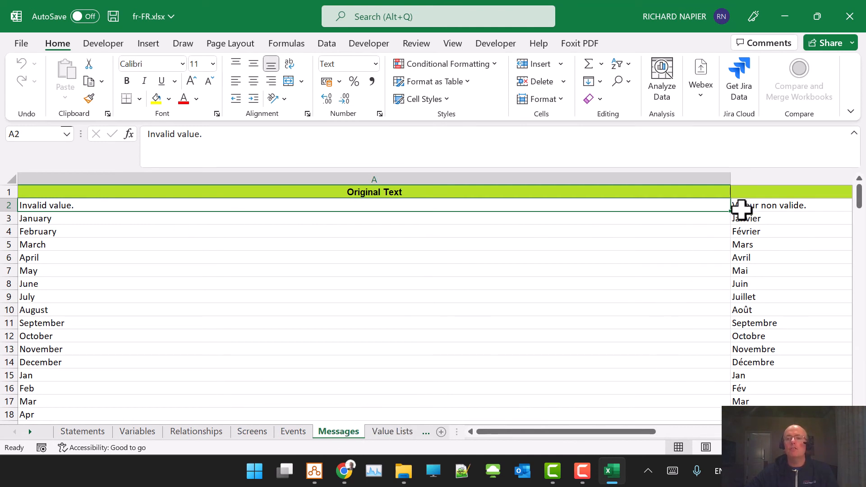
pyautogui.moveTo(742, 207); pyautogui.dragTo(749, 370)
pyautogui.click(393, 432)
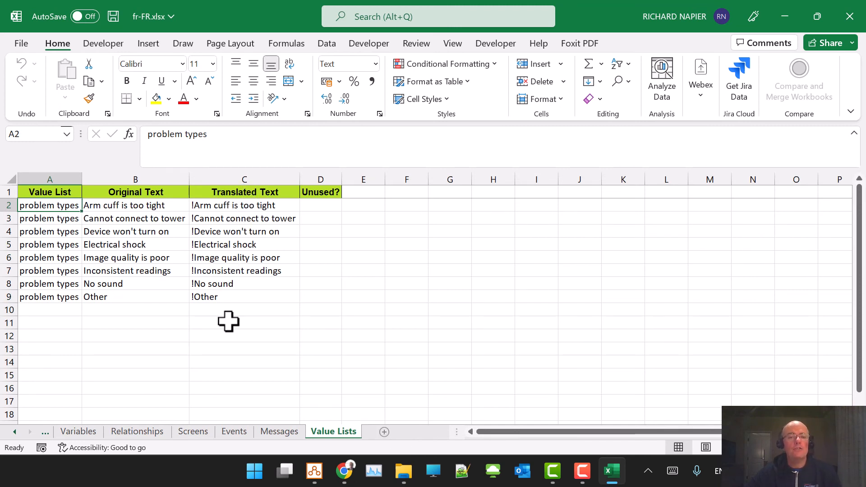
# - Translate the problem types "No sound" as "Pas de son" and "Other" as "Autre", saving the workbook on closing
pyautogui.click(218, 209)
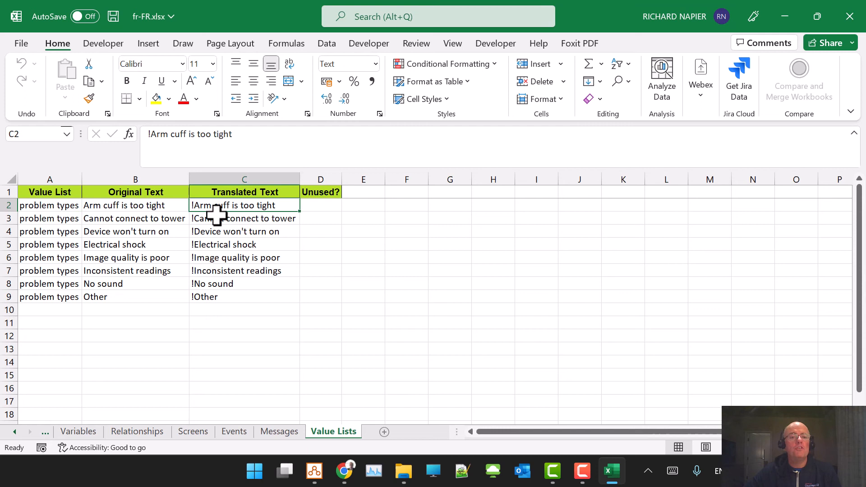
pyautogui.click(227, 285)
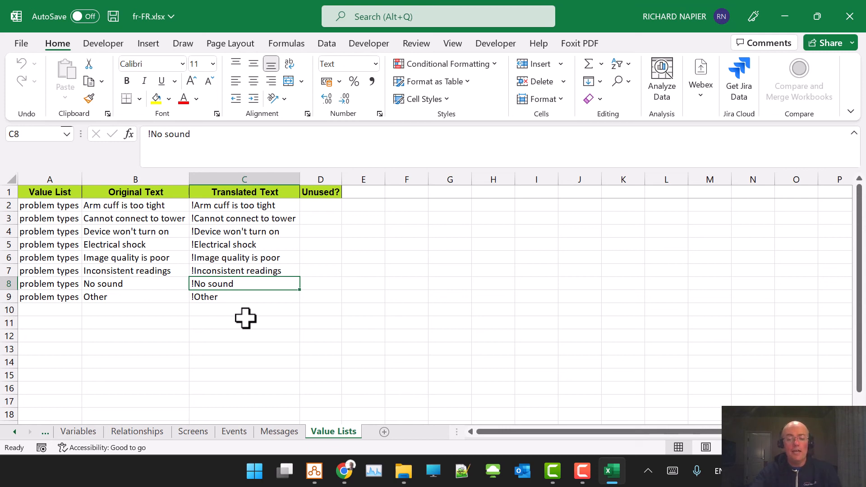
pyautogui.write('Pas de son')
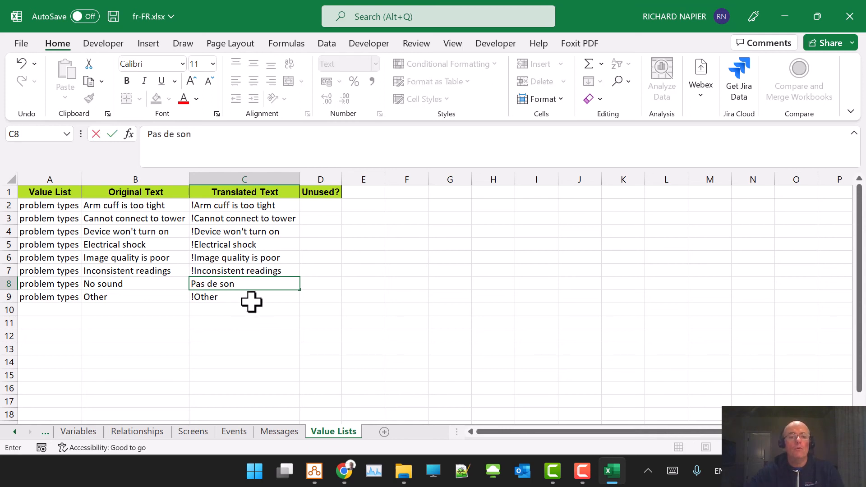
pyautogui.click(251, 300)
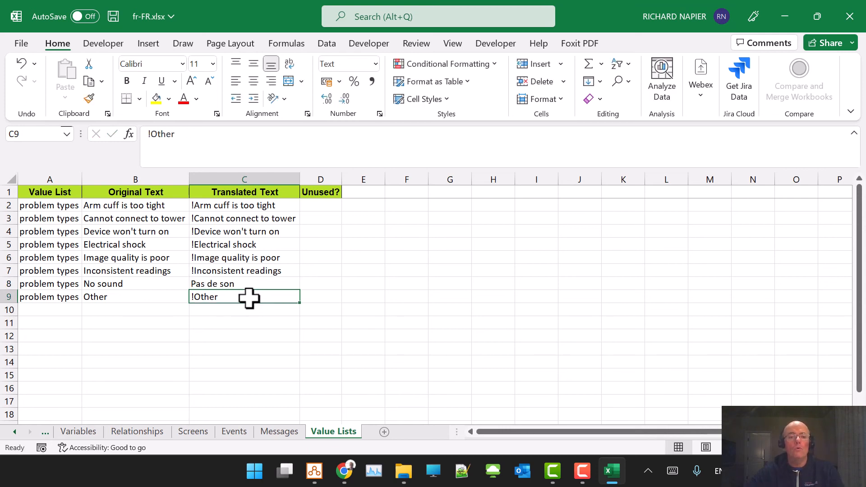
pyautogui.write('Autre')
pyautogui.press('Tab')
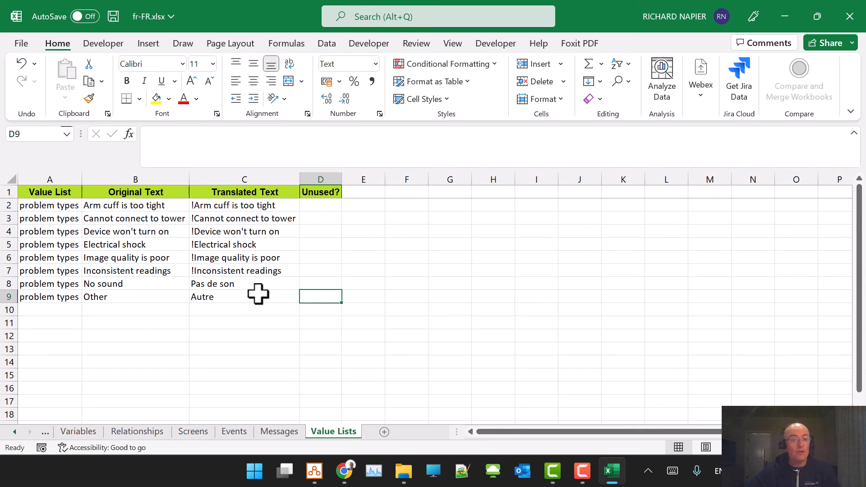
pyautogui.click(837, 27)
pyautogui.click(388, 250)
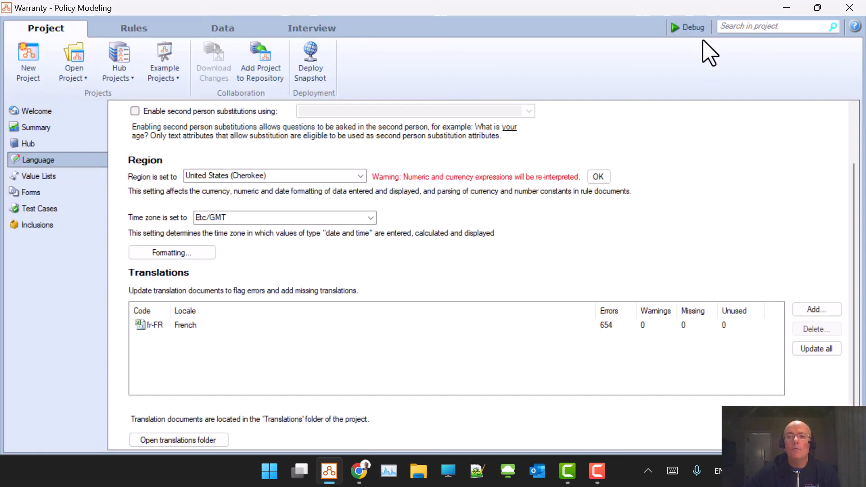
# - Debug the interview in French (France), check the problem type options on the Welcome screen, and close the debugger
pyautogui.click(688, 28)
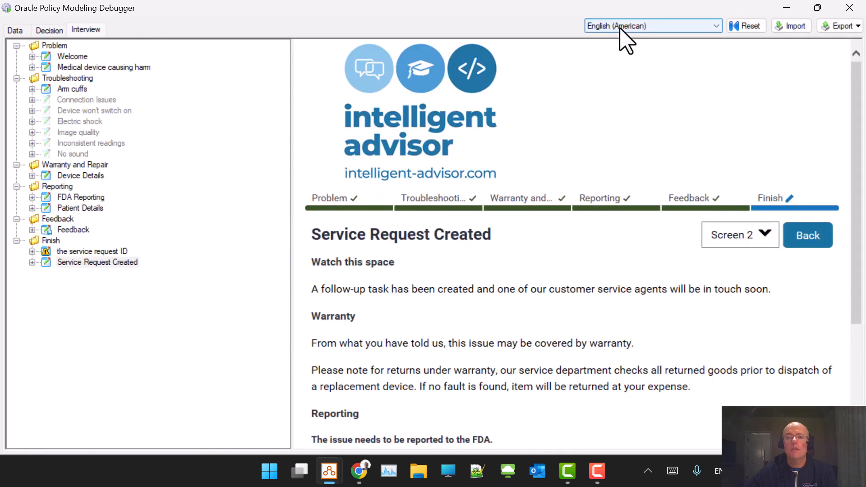
pyautogui.click(624, 28)
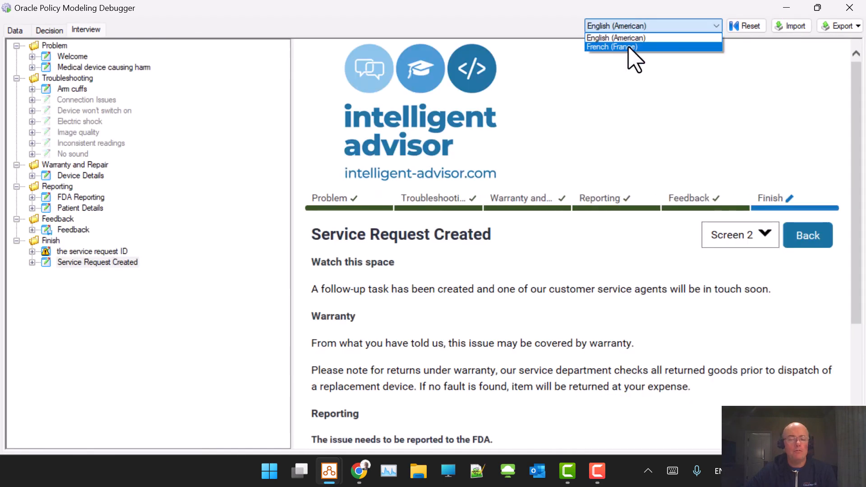
pyautogui.click(630, 47)
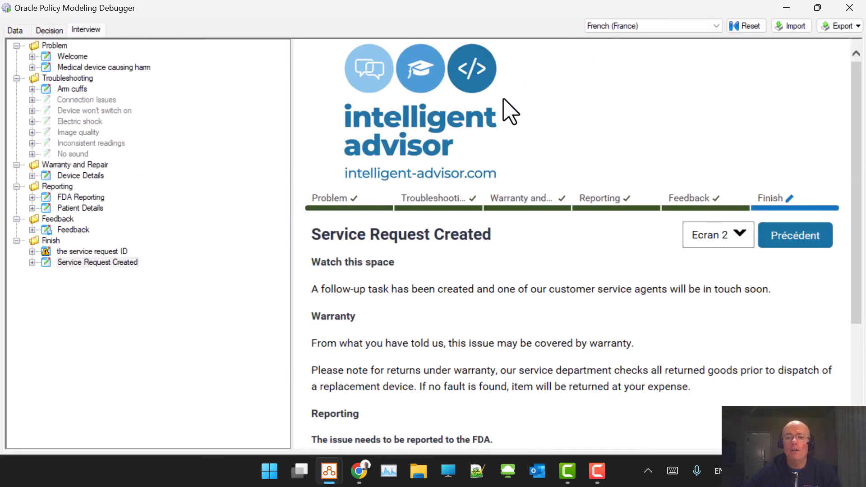
pyautogui.click(70, 57)
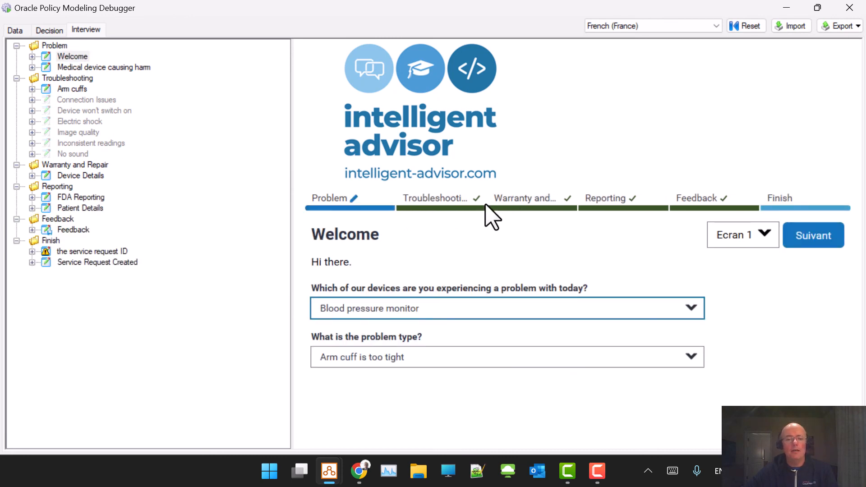
pyautogui.click(694, 361)
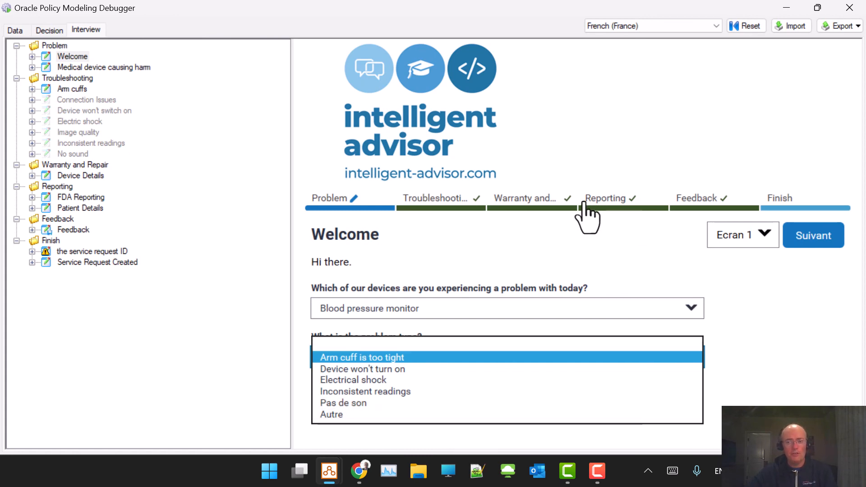
pyautogui.click(589, 257)
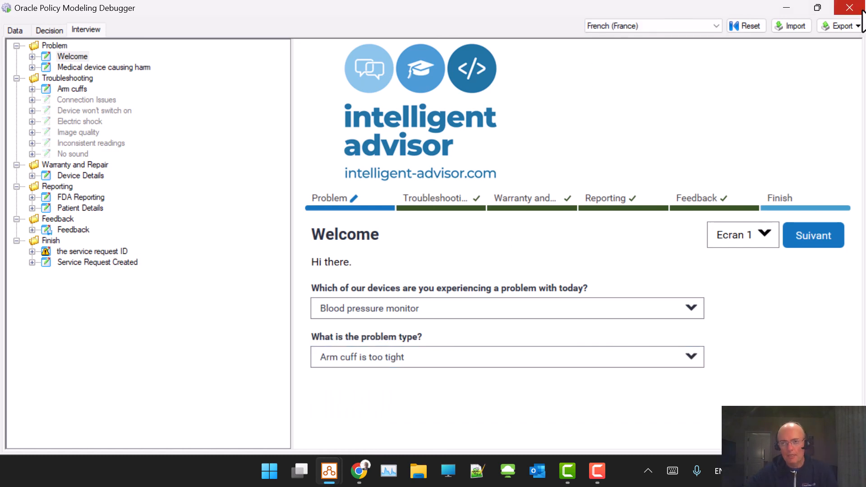
pyautogui.click(849, 7)
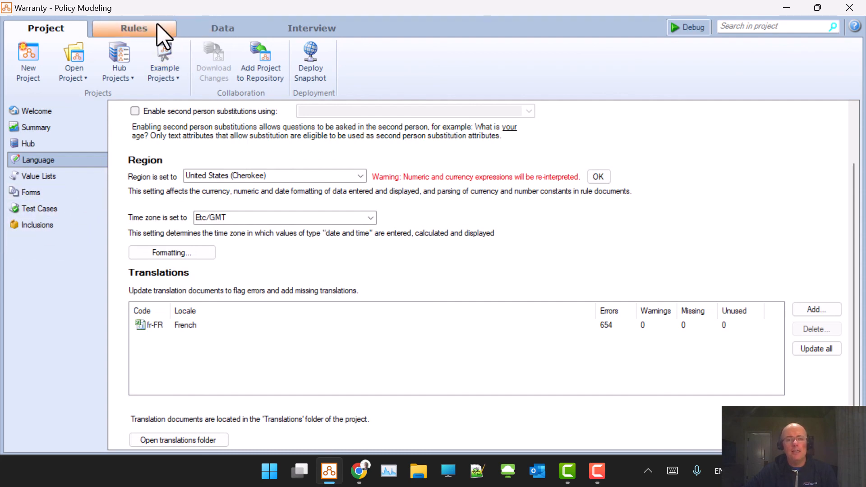
# - Set the project's region to United States (English) and accept the re-interpretation of numeric and currency expressions
pyautogui.click(361, 176)
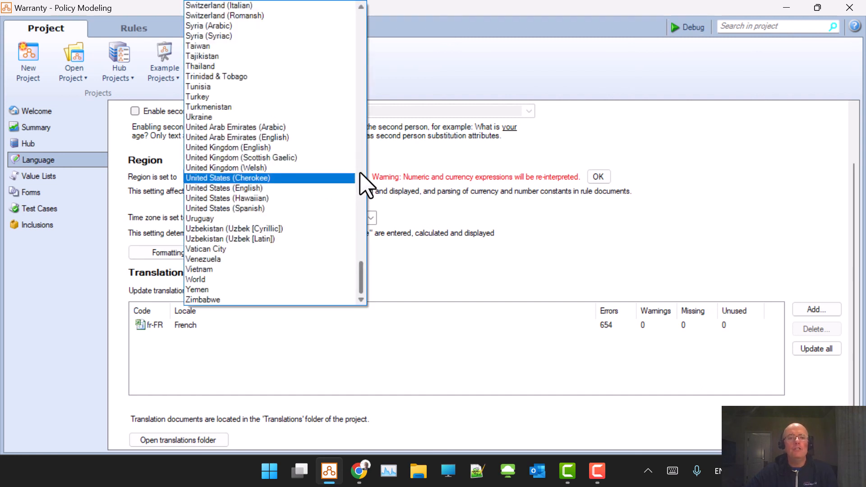
pyautogui.click(280, 188)
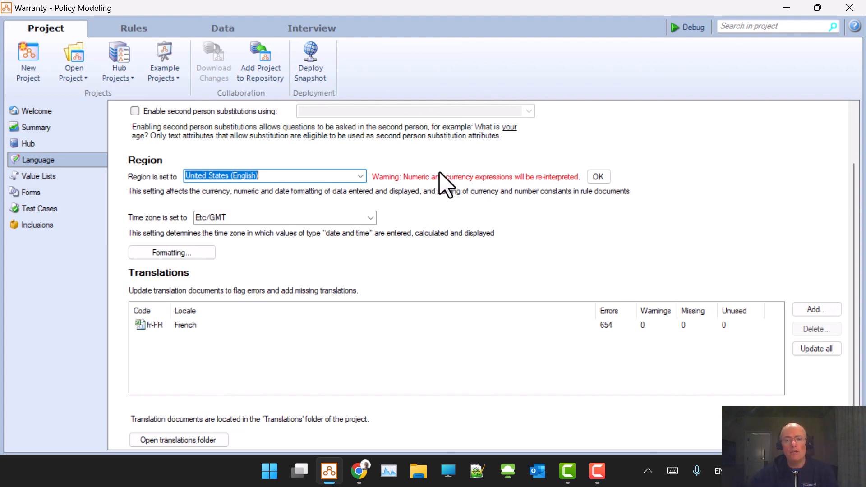
pyautogui.click(599, 177)
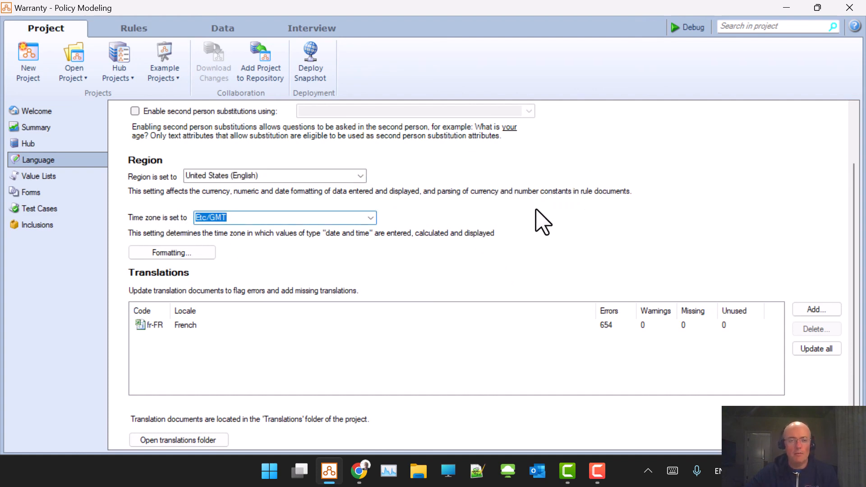
# - Look over the project's language settings and welcome page, the interview's screen structure, and the data attributes
pyautogui.scroll(3, 532, 203)
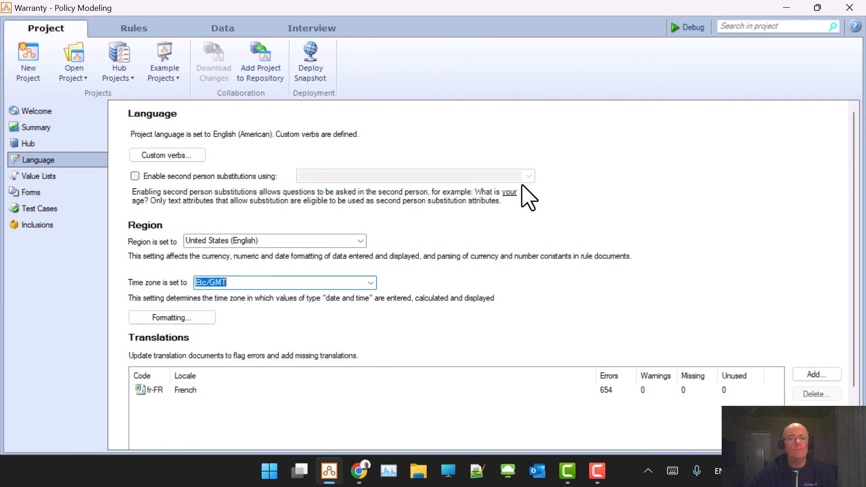
pyautogui.click(50, 111)
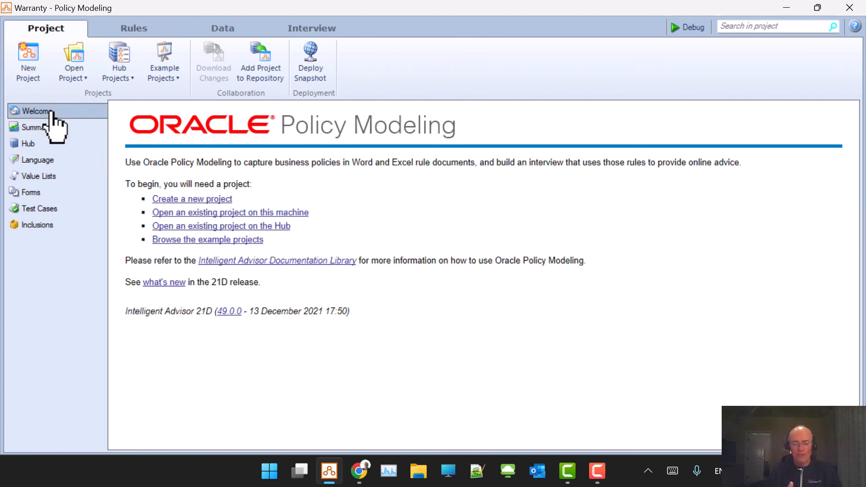
pyautogui.click(321, 31)
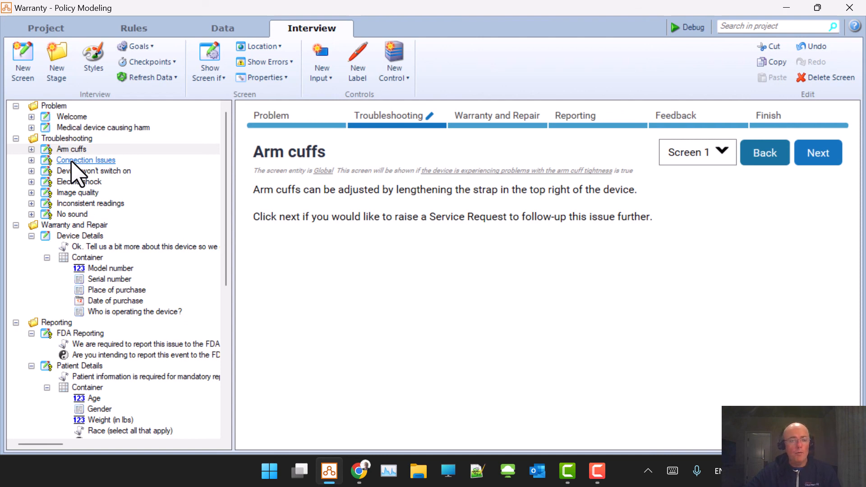
pyautogui.click(198, 28)
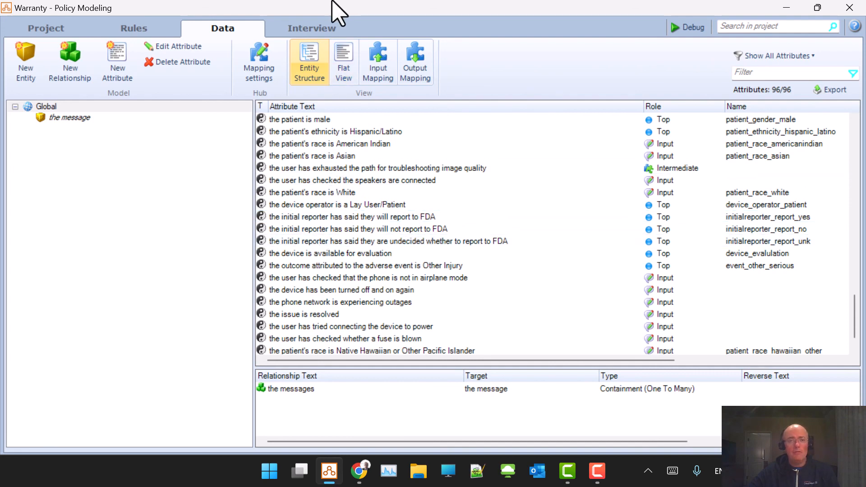
# - Return to the interview design and check the display condition of the Arm cuffs screen, leaving it unchanged
pyautogui.click(323, 29)
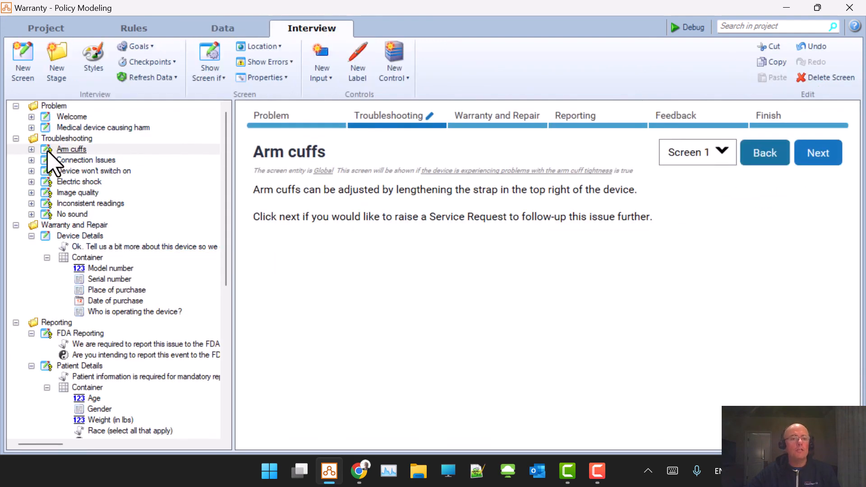
pyautogui.click(205, 76)
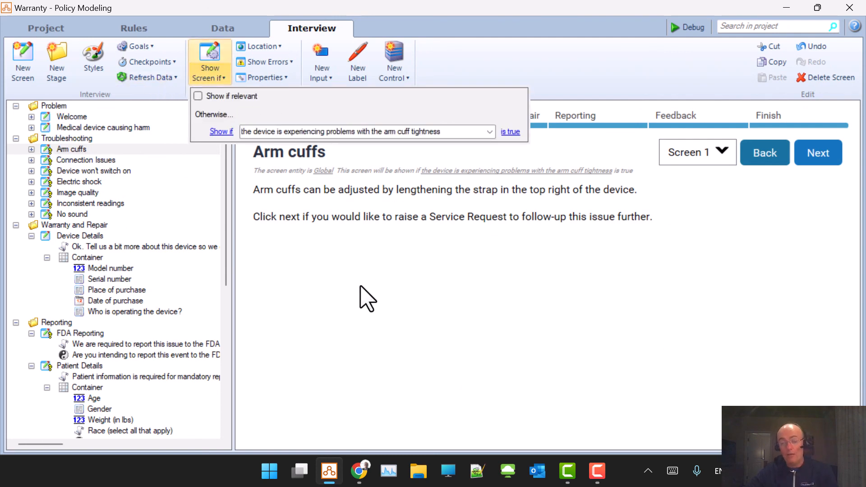
pyautogui.click(404, 332)
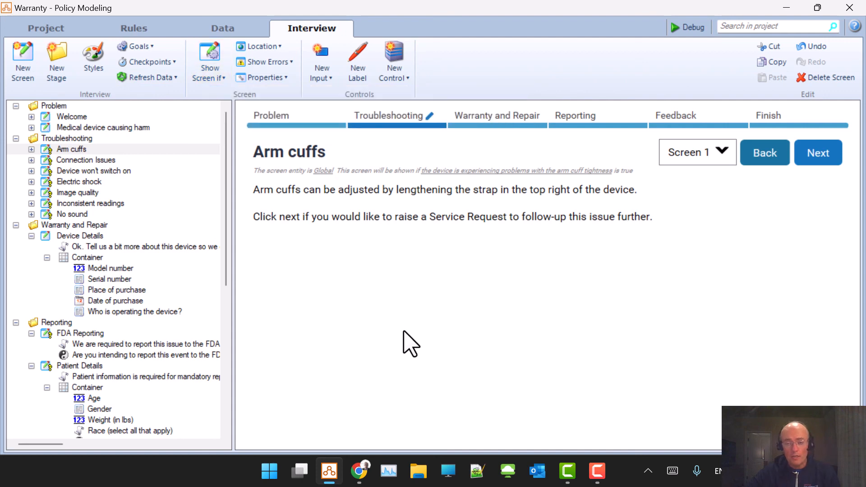